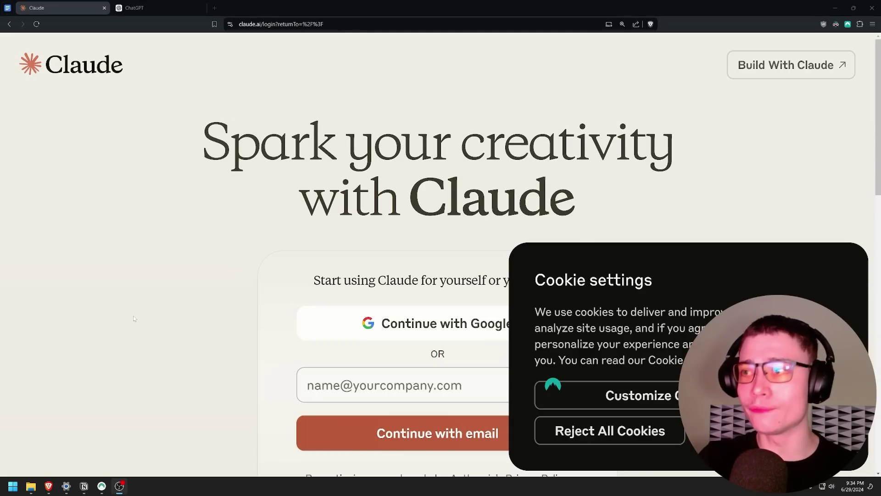
Step: Dismiss the cookie notice, zoom out one step, collapse the sidebar and focus the empty prompt box
click(667, 431)
key(ctrl+minus)
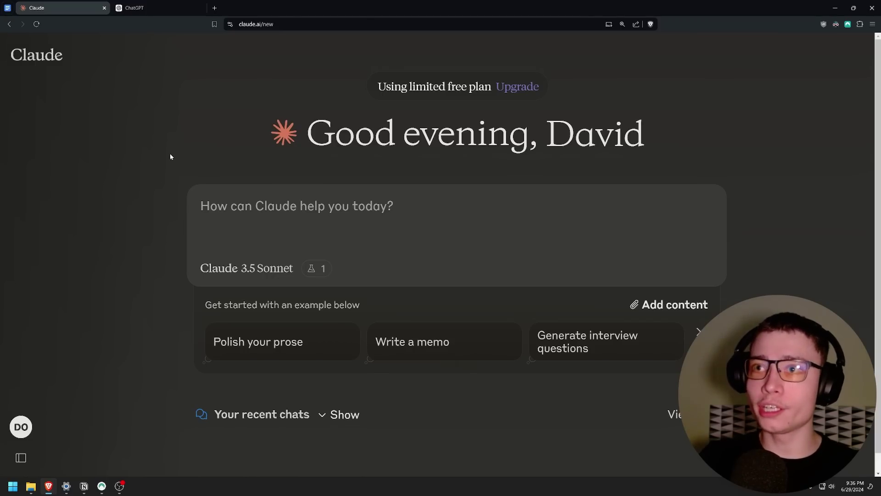
mouse_move(245, 331)
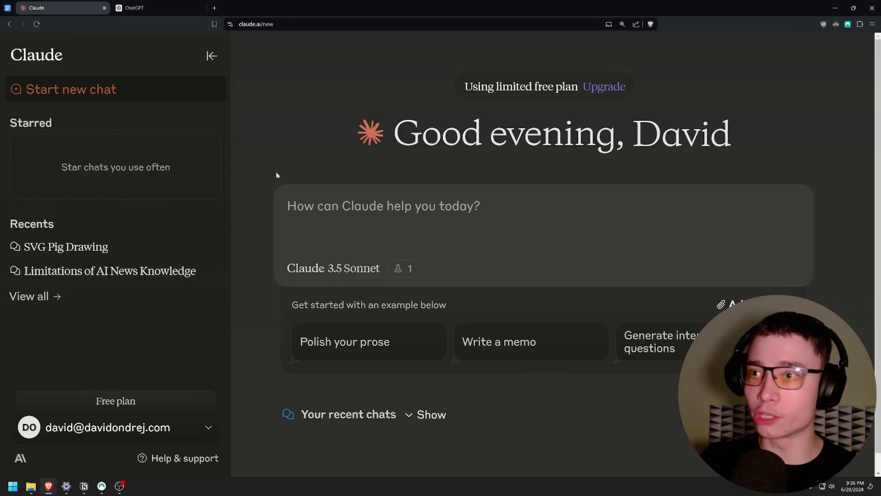
click(209, 65)
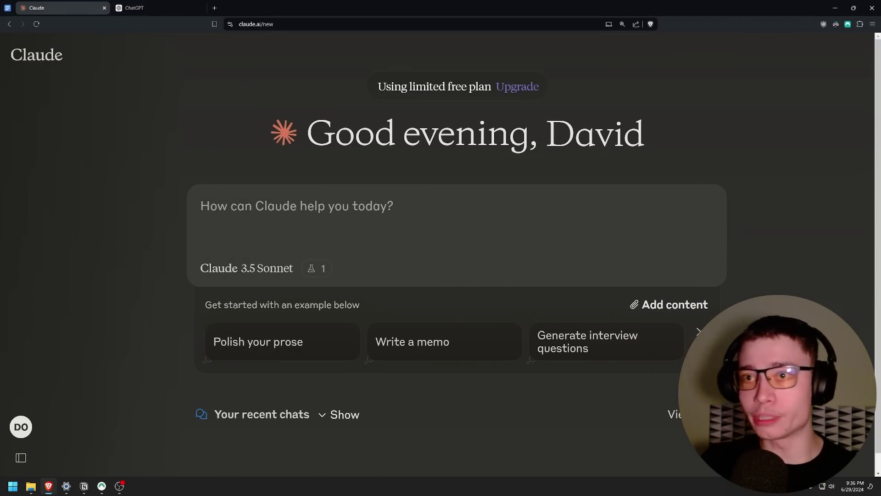
click(201, 205)
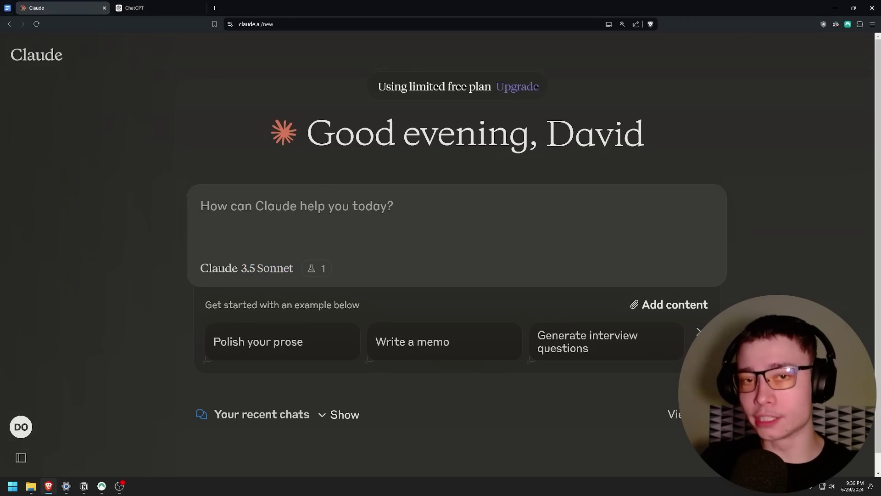
Step: Open Feature Preview from the flask badge to confirm Artifacts is On, zooming out a step
click(319, 272)
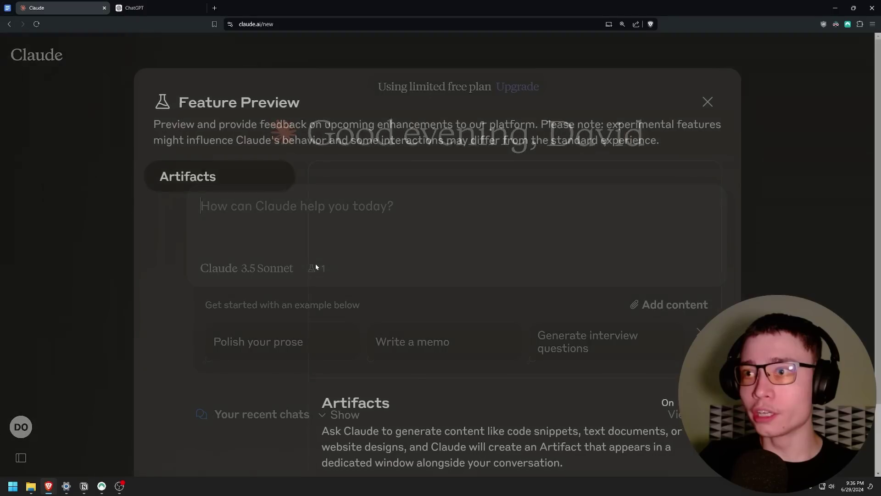
key(ctrl+minus)
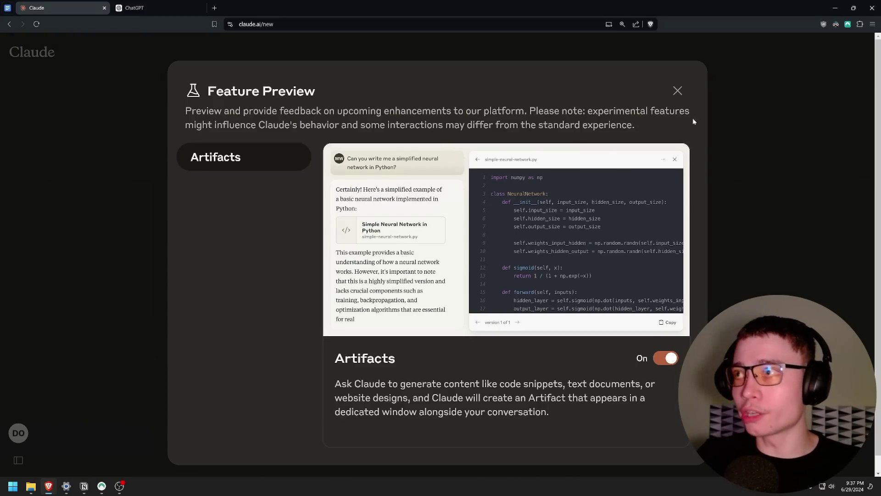
Step: Close Feature Preview and ask Claude to 'draw a horse in SVG using artifacts'
click(678, 90)
text(draw a )
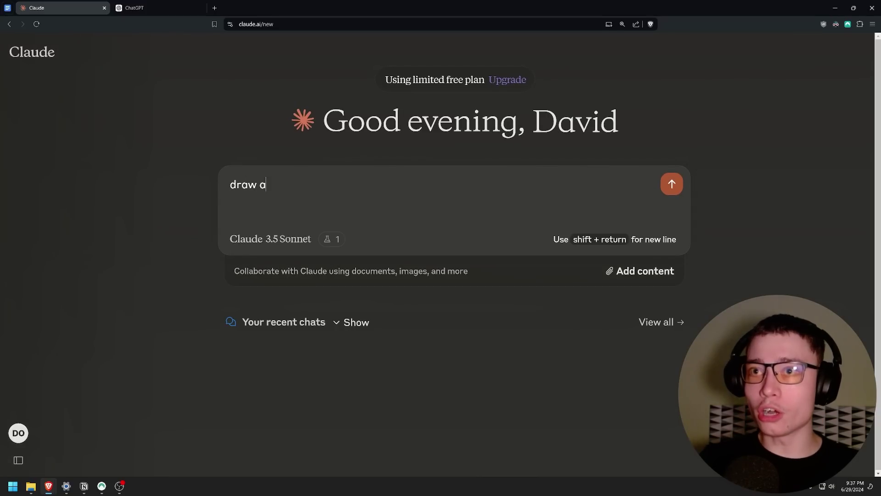
text(horse in SVG using artifacts)
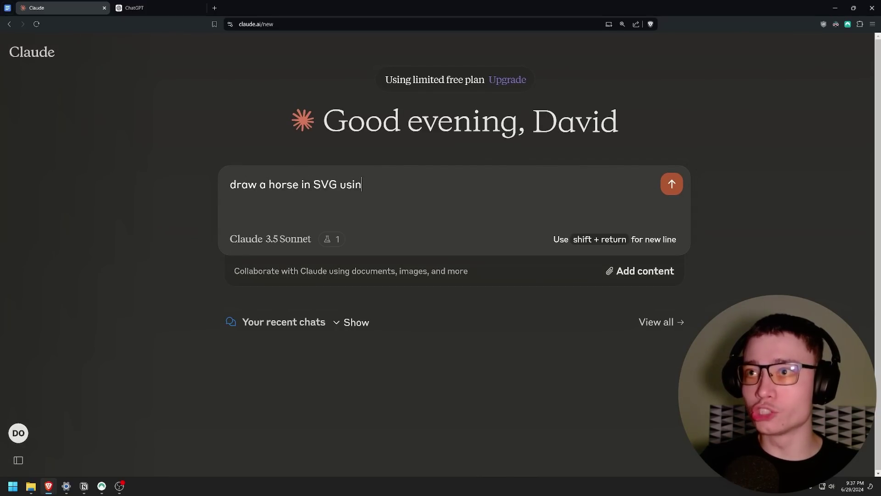
key(Return)
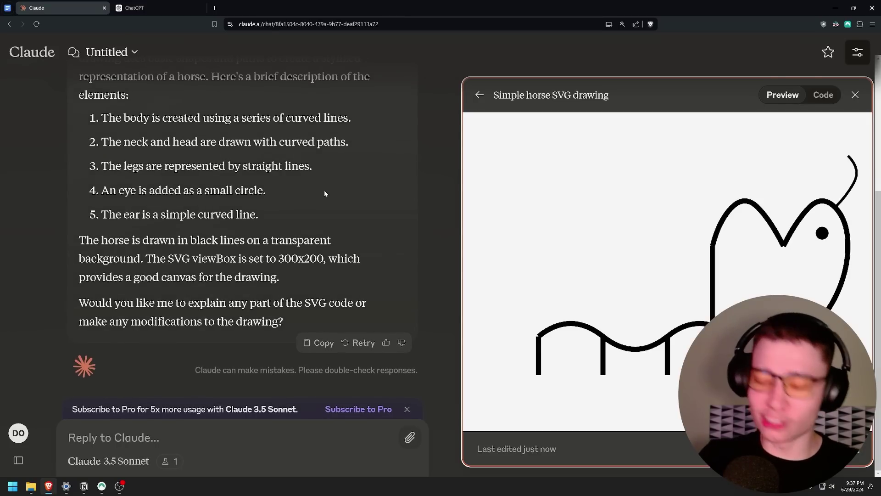
key(ctrl+minus)
key(ctrl+plus)
Step: Ask Claude to 'draw a cat in SVG', view the rendered cat, then go to the ChatGPT tab
text(draw )
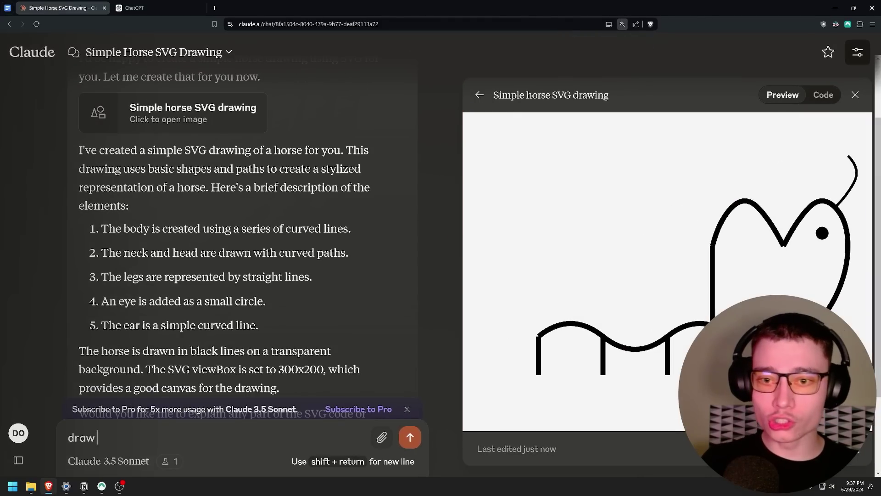
text(a cat in SVG u)
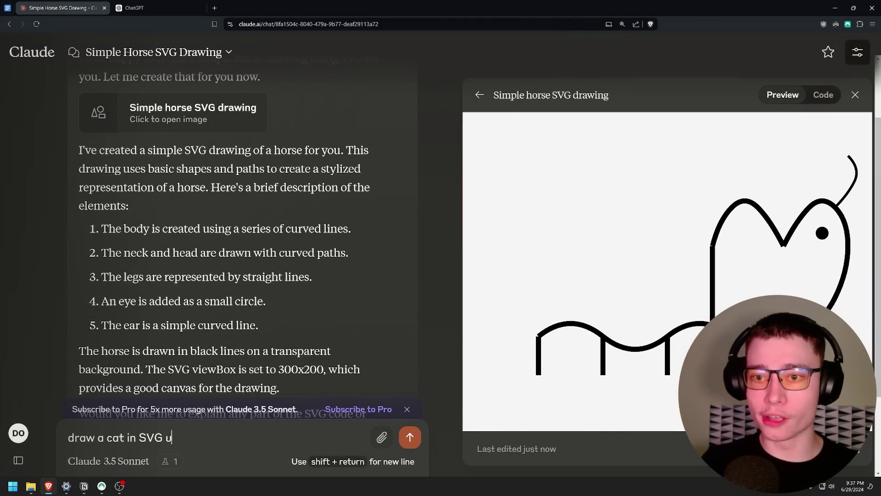
key(Return)
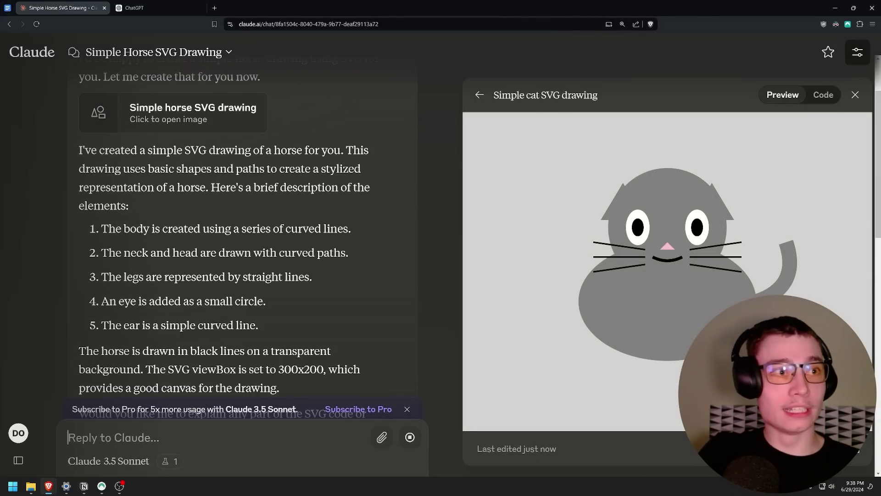
scroll(670, 232, up, 5)
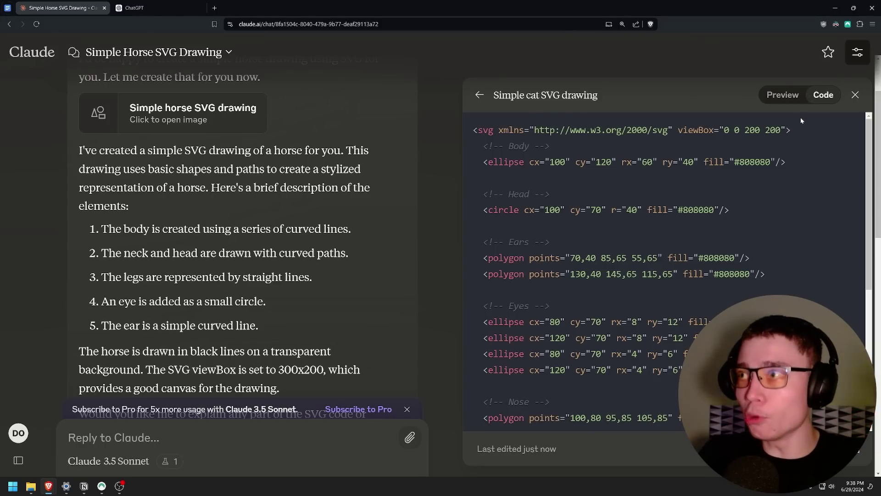
click(784, 96)
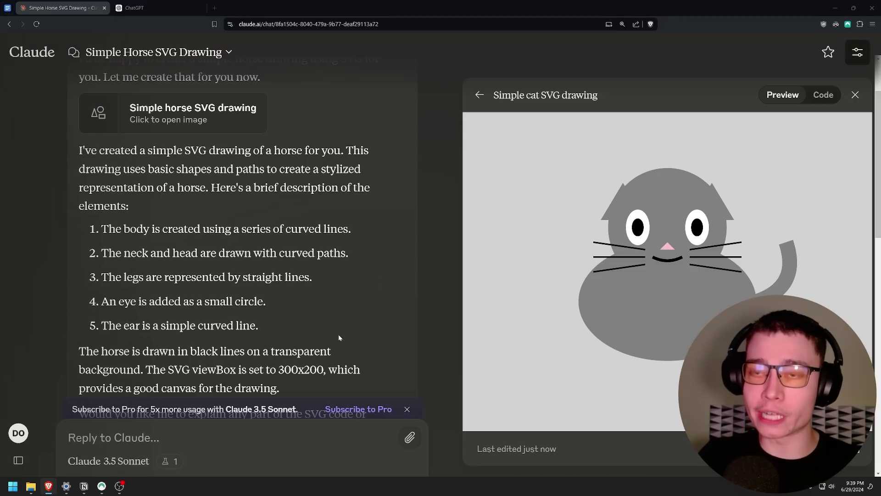
click(161, 10)
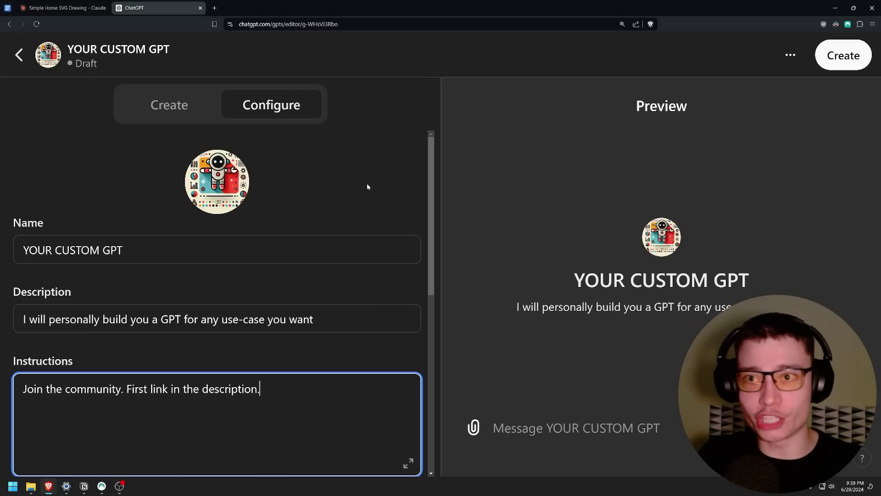
Step: Flip between the Claude and ChatGPT tabs, ending on the Simple Horse SVG Drawing chat
click(63, 8)
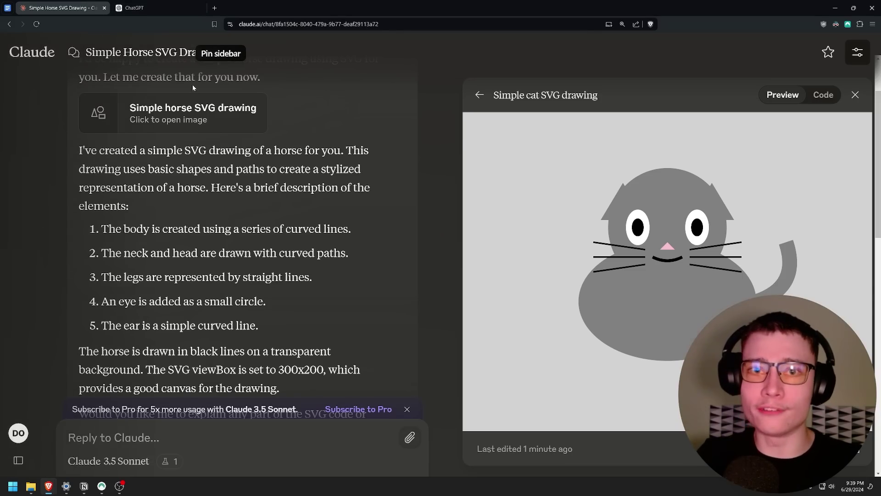
click(144, 6)
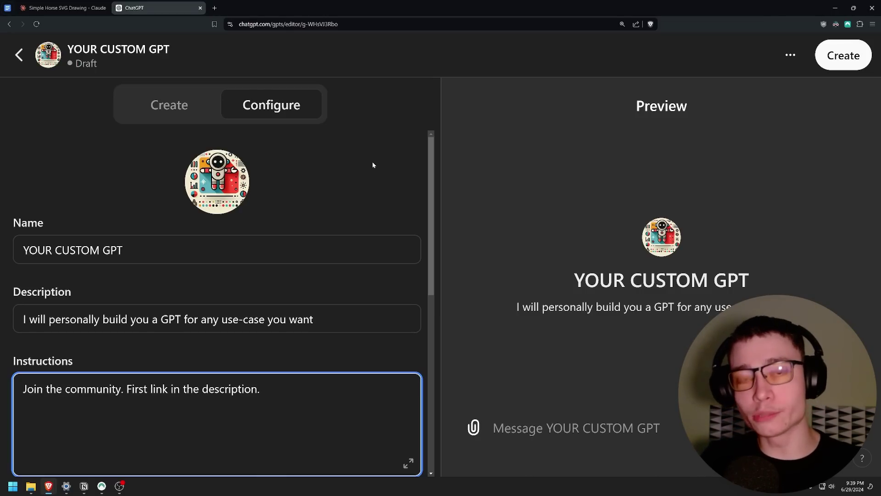
key(ctrl+shift+Tab)
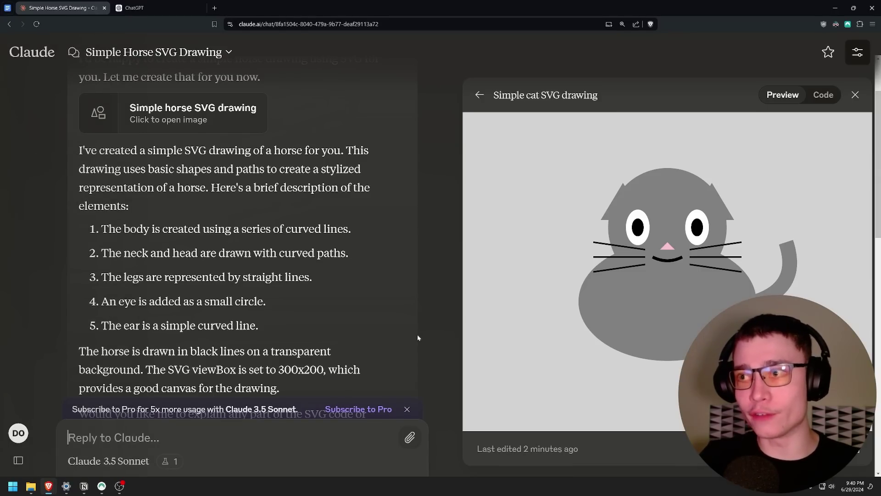
Step: Ask Claude to 'create a simple space invaders game and show it in Artifacts'
text(create)
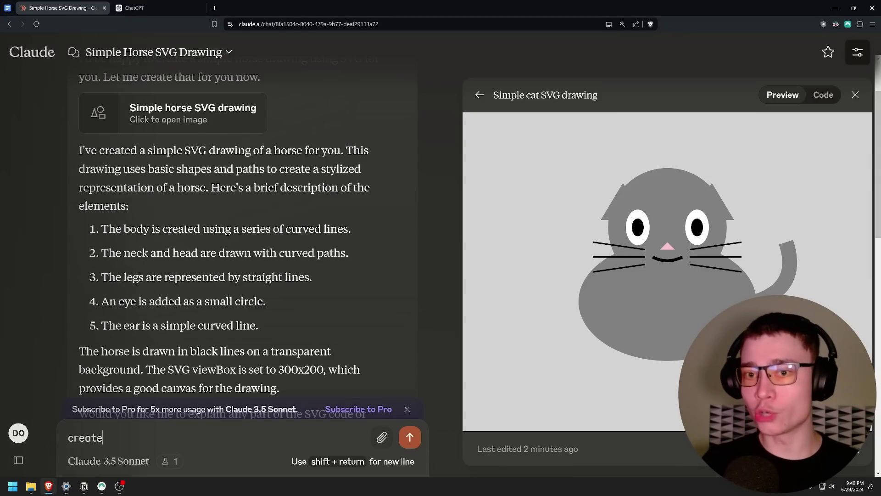
text( a simple space invad)
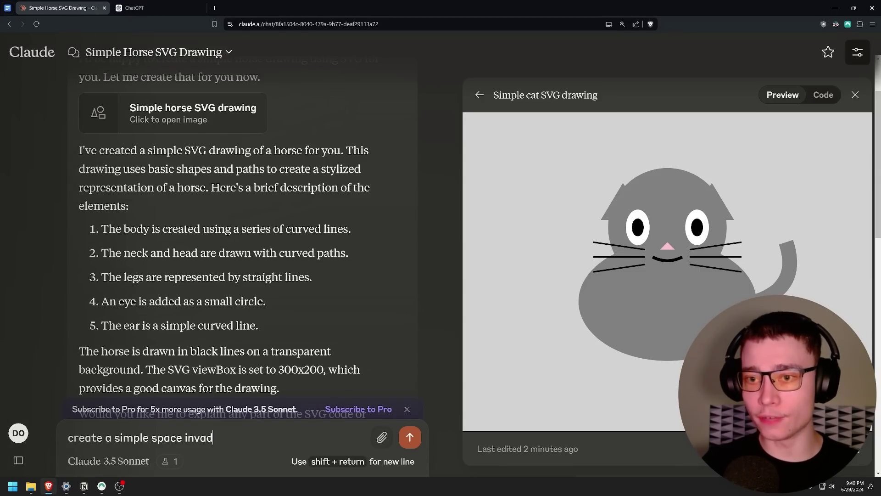
text(ers game and show it in)
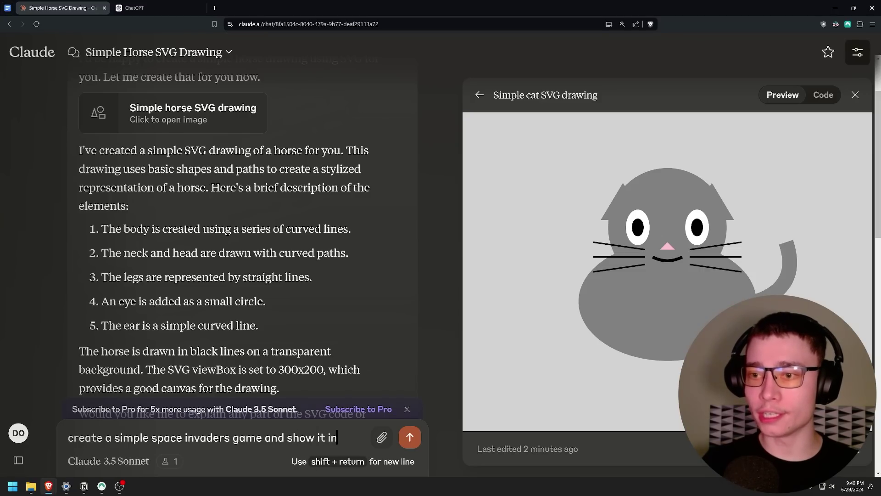
text( Artifa)
key(Return)
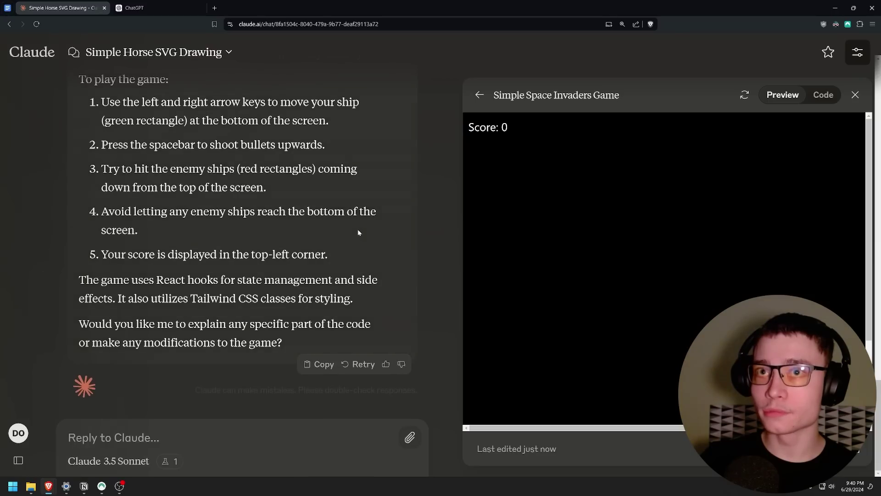
Step: Focus the Space Invaders preview and steer the ship left and right with the arrow keys
scroll(326, 240, up, 1)
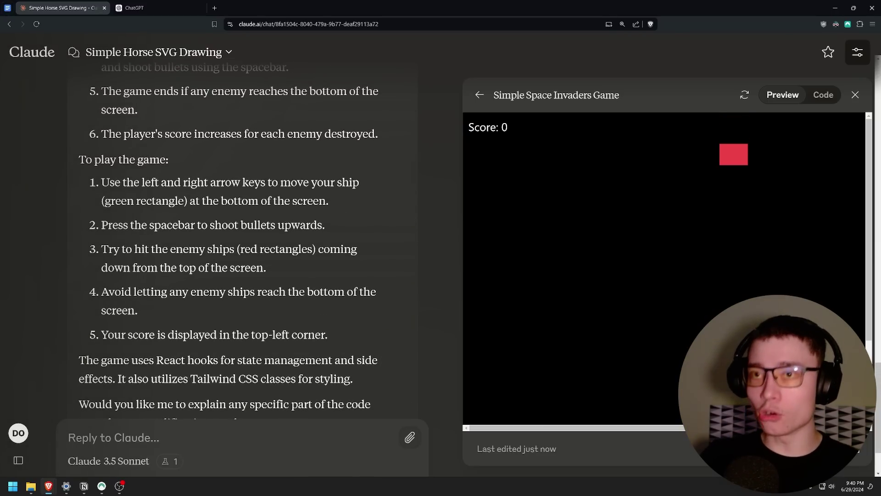
click(625, 256)
key(Right)
key(Left)
key(Right)
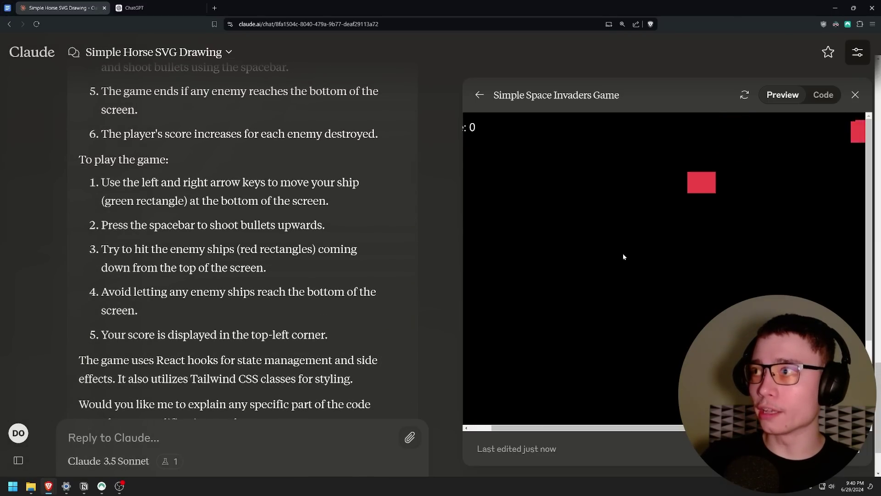
key(Right)
key(Right)
key(Right)
key(Right)
key(Right)
scroll(643, 318, down, 2)
key(Right)
key(Left)
key(Right)
key(Left)
key(Left)
key(Right)
key(Left)
key(Left)
key(Left)
key(Left)
key(Left)
key(Left)
key(Left)
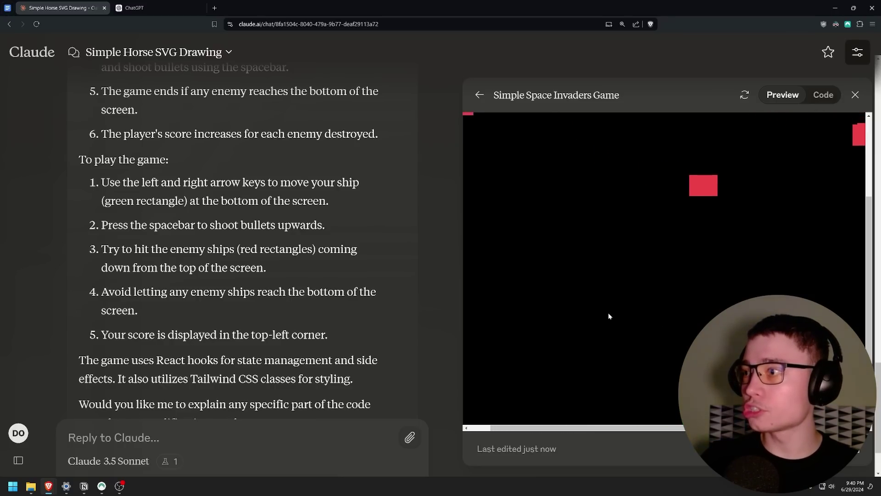
Step: Fire at the invaders with the spacebar while moving left until Game Over at score 50
key(space)
mouse_move(3, 276)
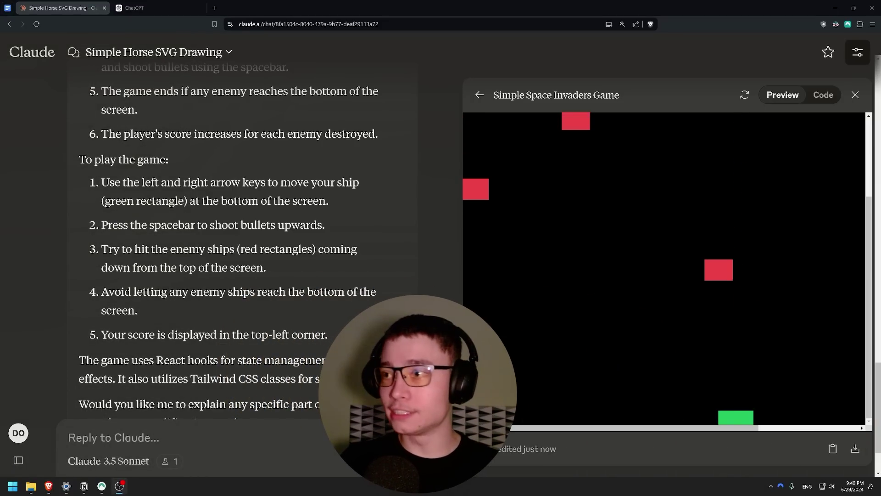
key(space)
key(space)
key(space)
key(space)
key(space)
key(Left)
key(Left)
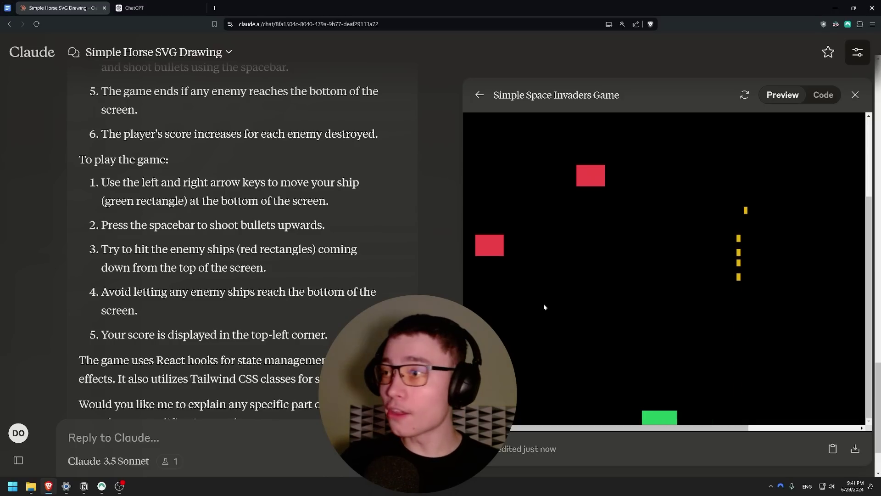
key(space)
key(space)
key(space)
key(space)
key(space)
key(space)
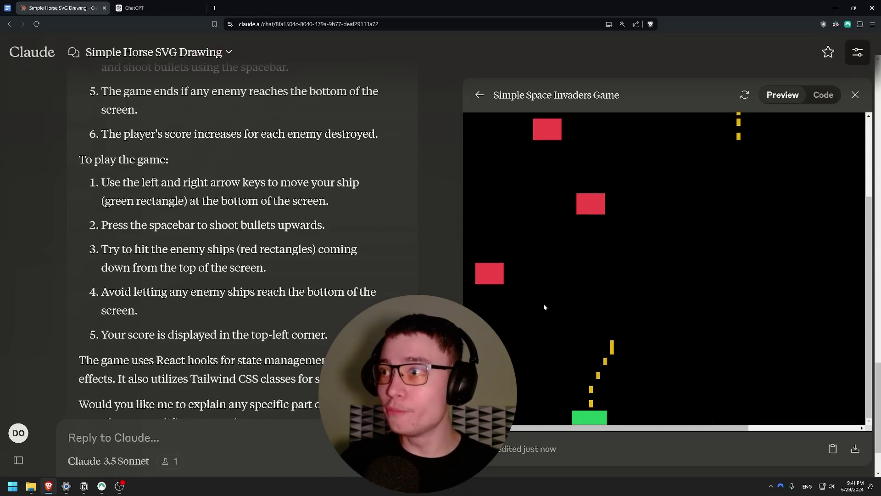
key(Left)
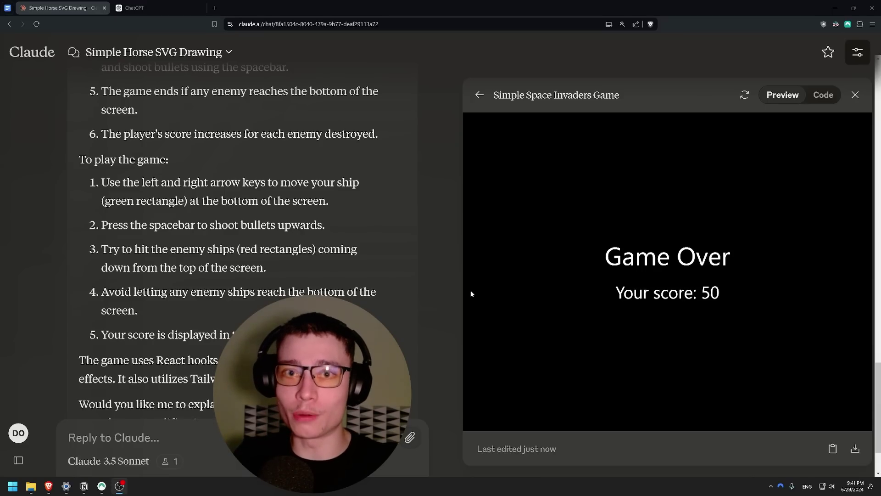
Step: Request a simple Pong game in Artifacts and play rallies moving the right paddle with Up/Down
text(now code)
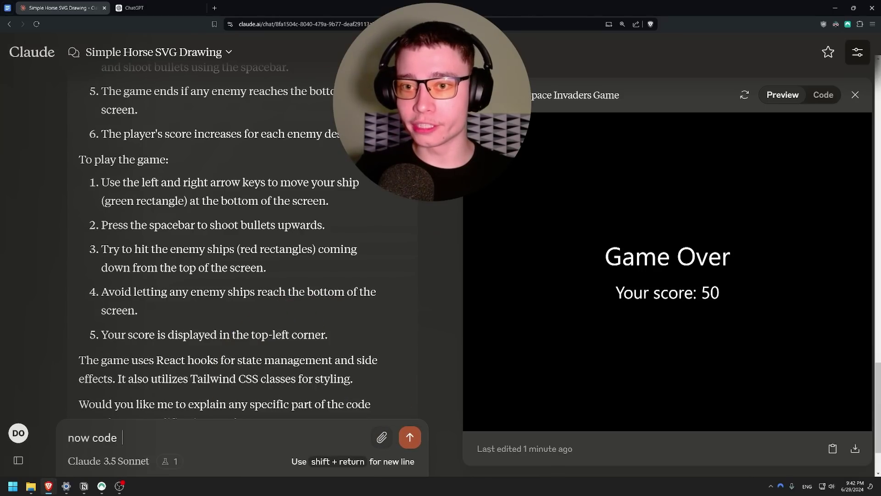
text( a simple Pong game in)
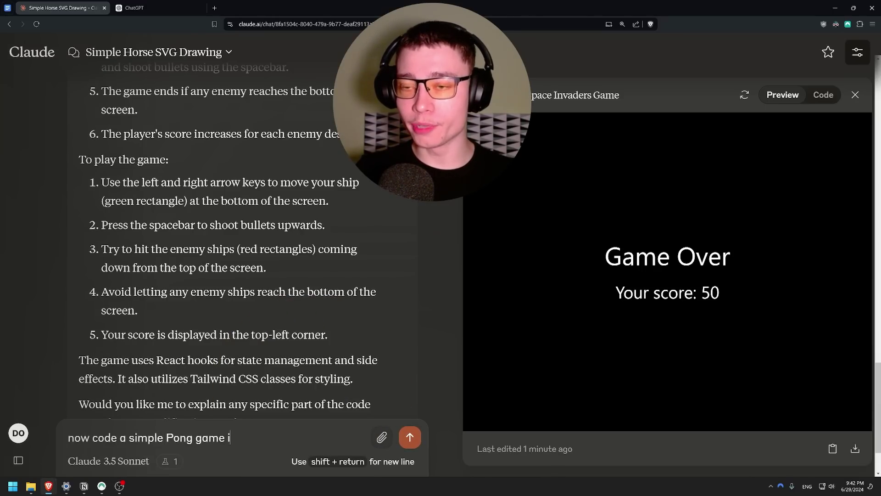
text(and show it in Artifacts)
key(Return)
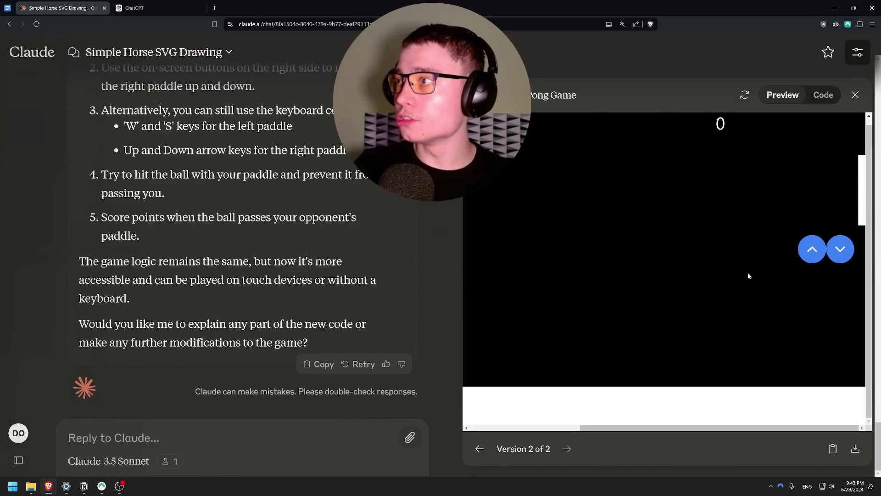
key(Up)
key(Down)
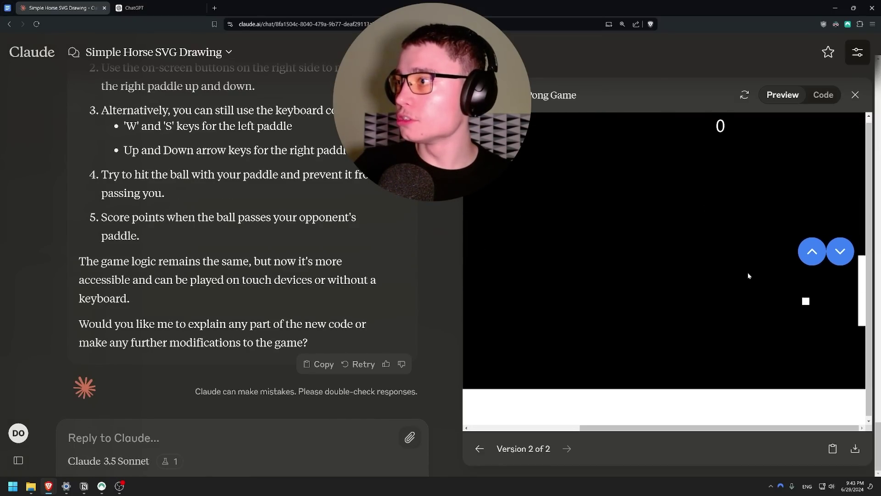
key(Up)
key(Up)
key(Down)
key(Up)
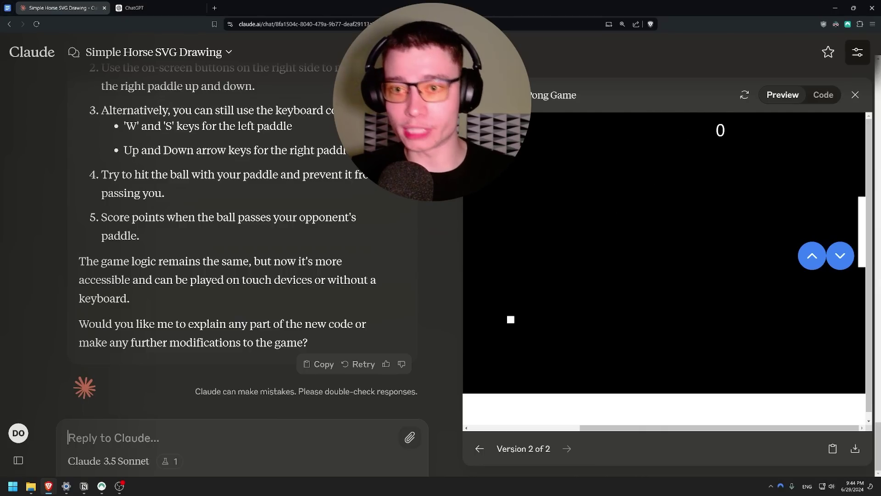
Step: Send 'design a complete website for Airbnb house and show it in artifacts', adding 'make it really advacnes and modern looking'
text(design a complete website for )
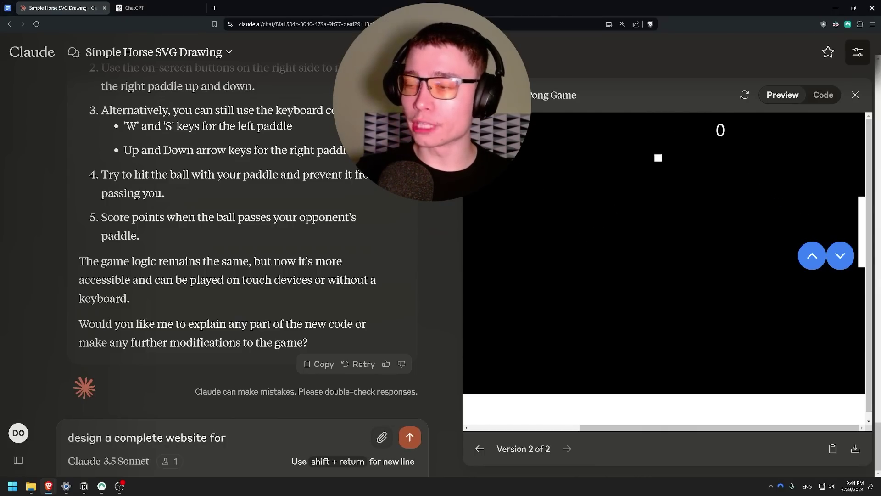
text(Airbnb)
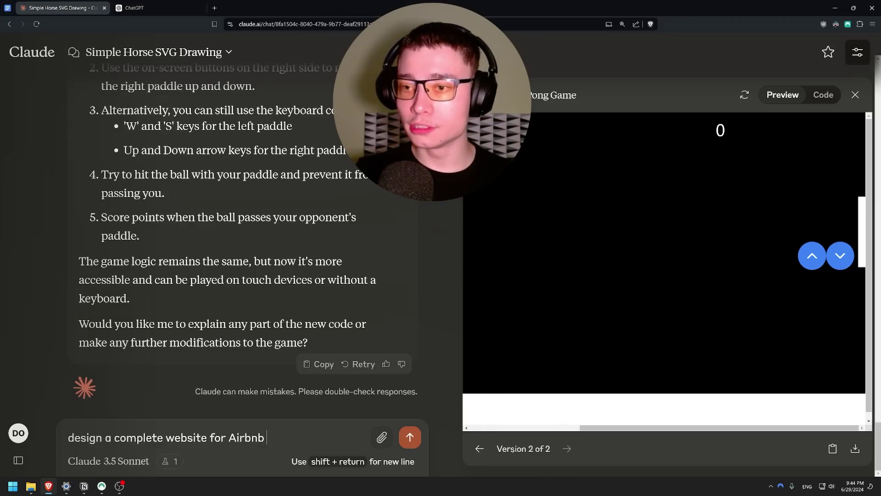
text( house and show it in artifacts)
key(shift+Return)
key(shift+Return)
text(make it really advacnes and)
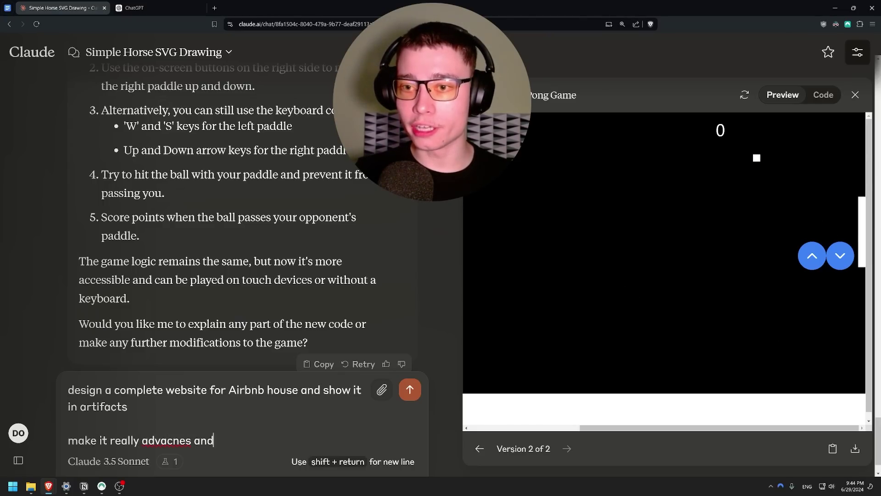
text( modern looking)
key(Return)
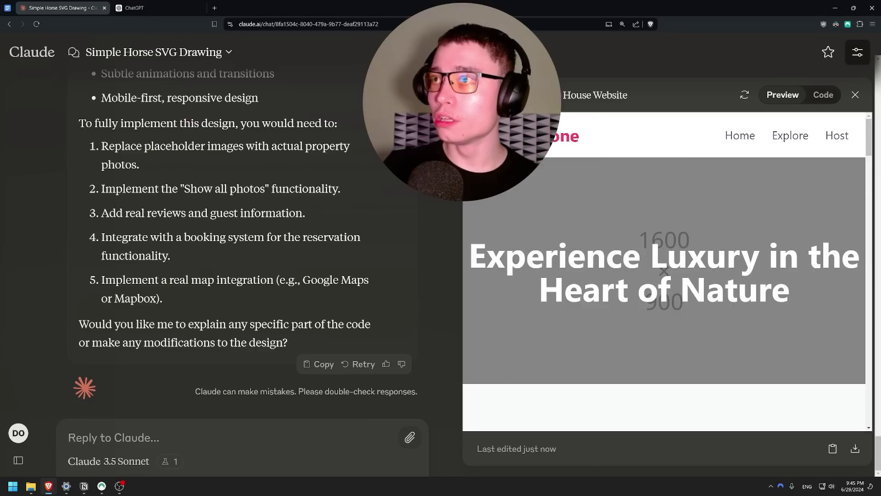
Step: Scroll through the Airbnb website preview from the gallery down to the footer
scroll(740, 160, down, 5)
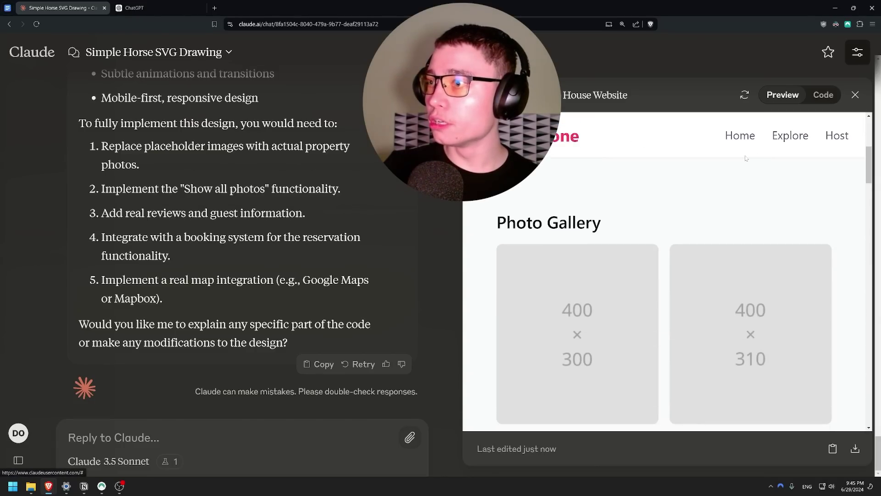
scroll(735, 184, down, 2)
scroll(730, 198, up, 3)
scroll(720, 211, down, 4)
scroll(714, 223, down, 10)
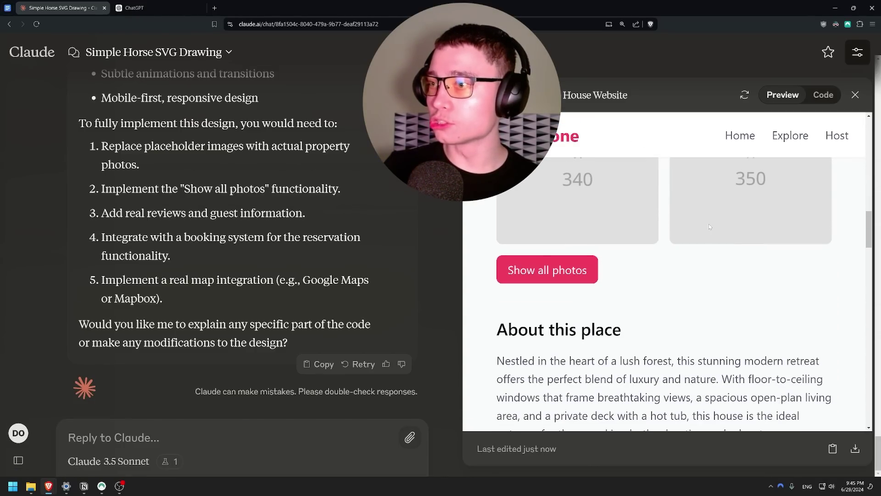
scroll(710, 226, down, 3)
scroll(710, 226, up, 5)
scroll(710, 227, down, 5)
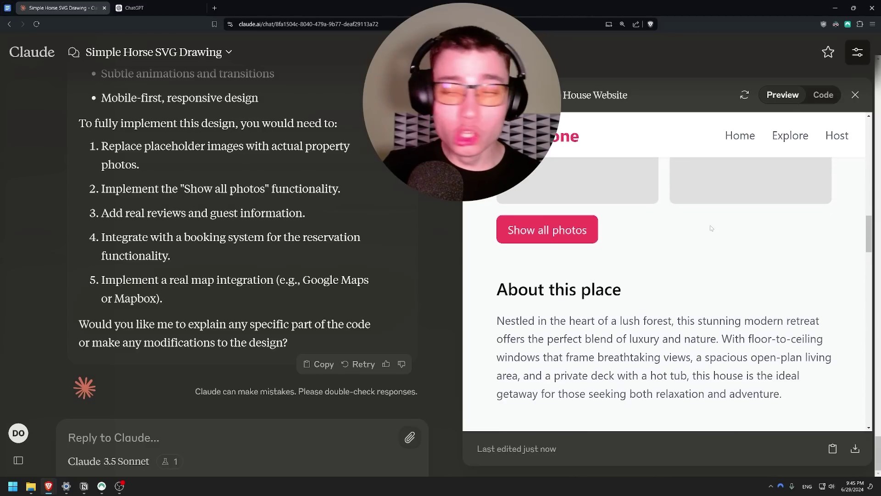
scroll(710, 227, down, 1)
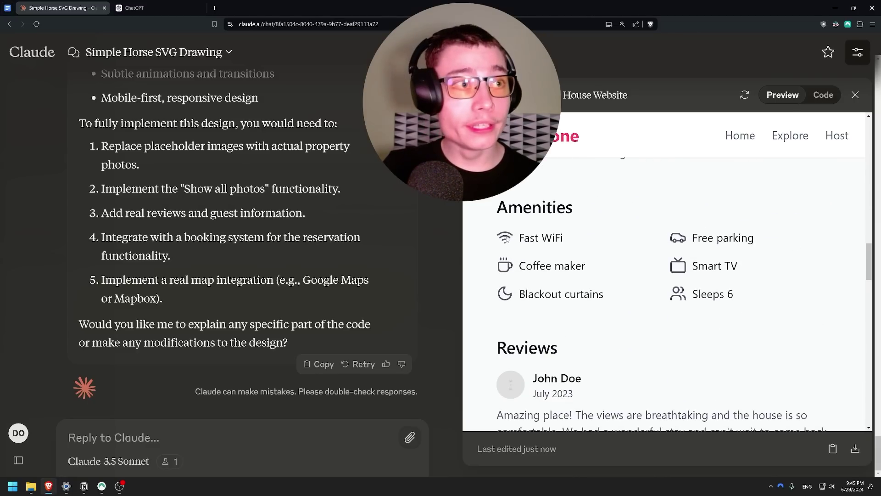
scroll(508, 239, down, 4)
scroll(508, 239, up, 4)
scroll(508, 239, down, 1)
scroll(508, 239, up, 6)
scroll(531, 239, up, 4)
scroll(531, 239, down, 5)
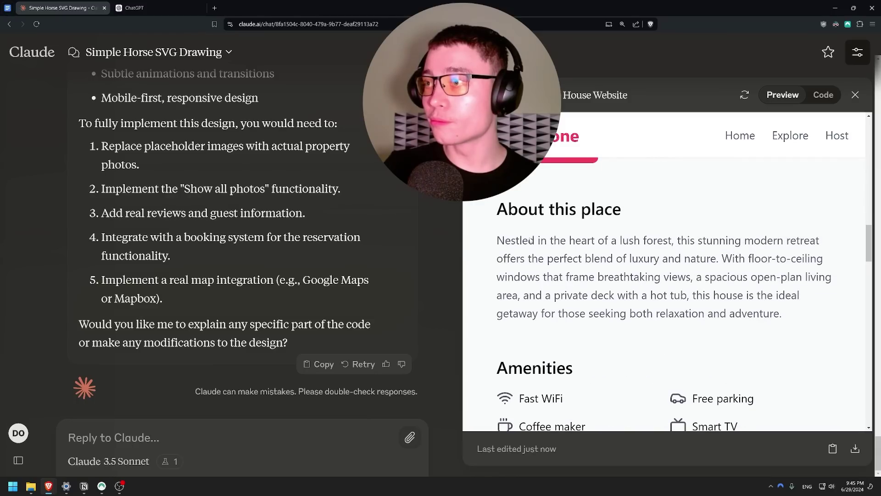
scroll(538, 229, down, 8)
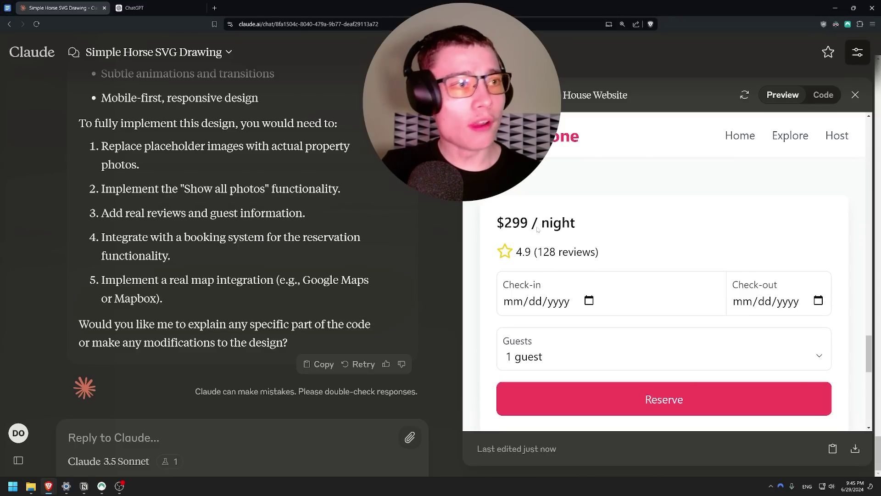
scroll(538, 230, down, 1)
drag(576, 212, 549, 197)
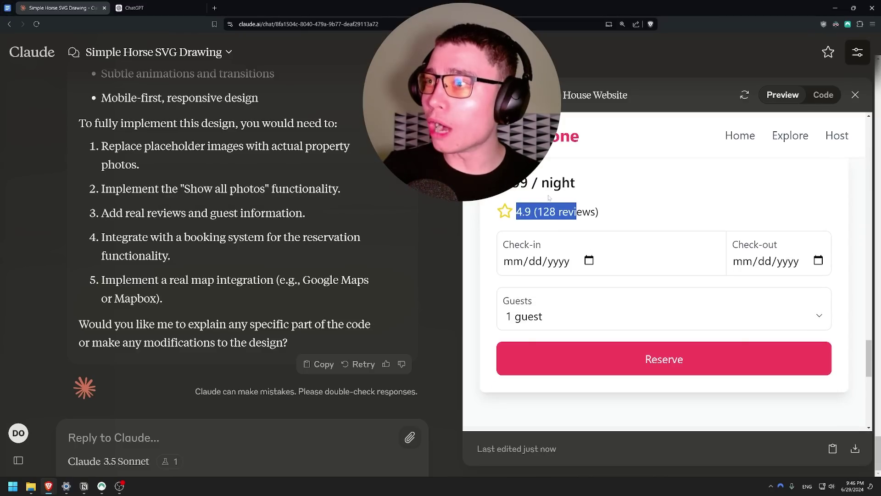
Step: Try the Check-in date picker twice, then scroll back through the website preview
click(592, 261)
click(633, 195)
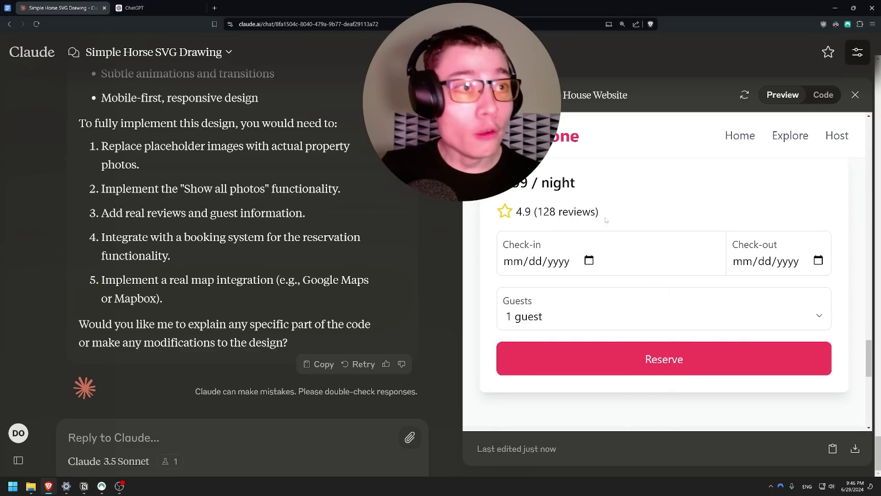
click(591, 261)
click(621, 224)
scroll(620, 225, down, 3)
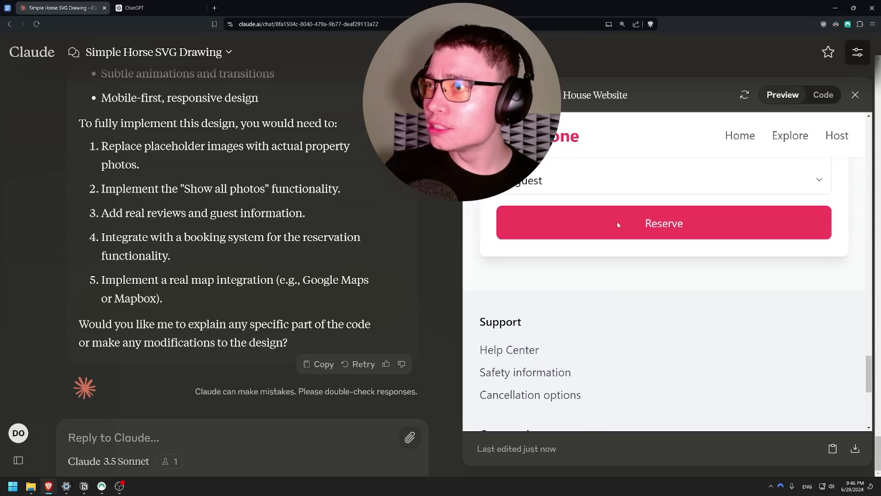
scroll(618, 227, up, 5)
scroll(617, 226, down, 1)
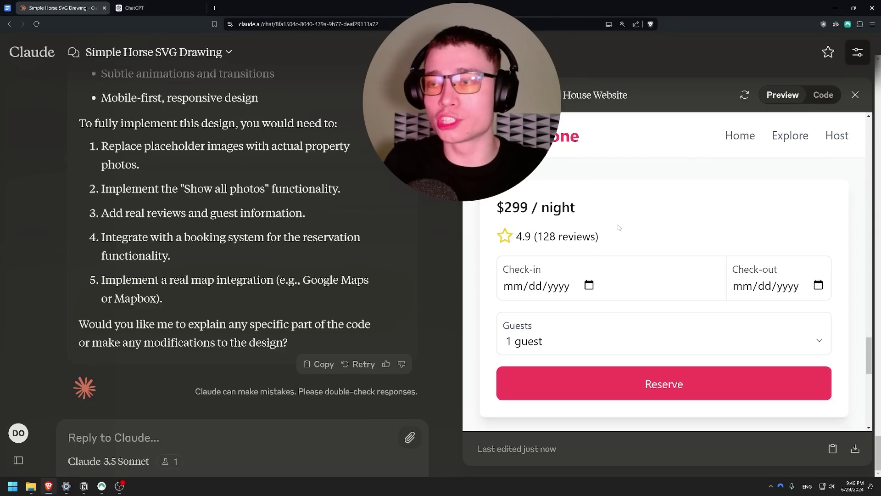
scroll(426, 201, up, 5)
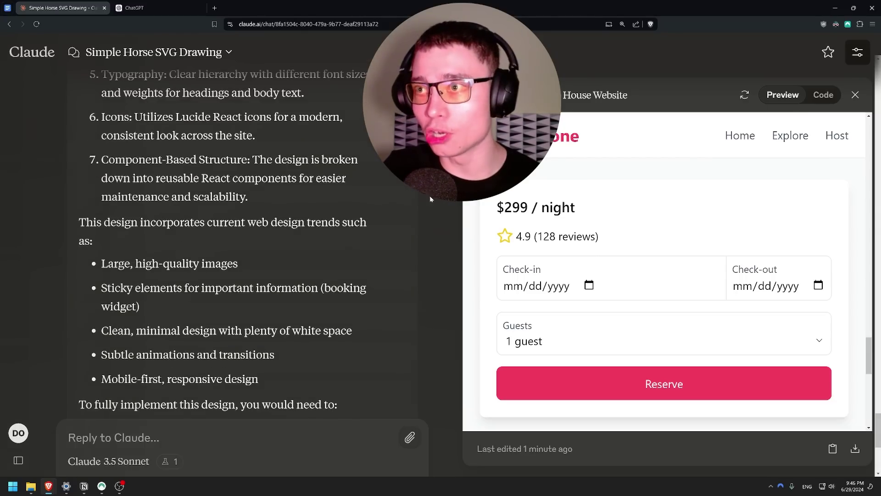
scroll(427, 201, up, 10)
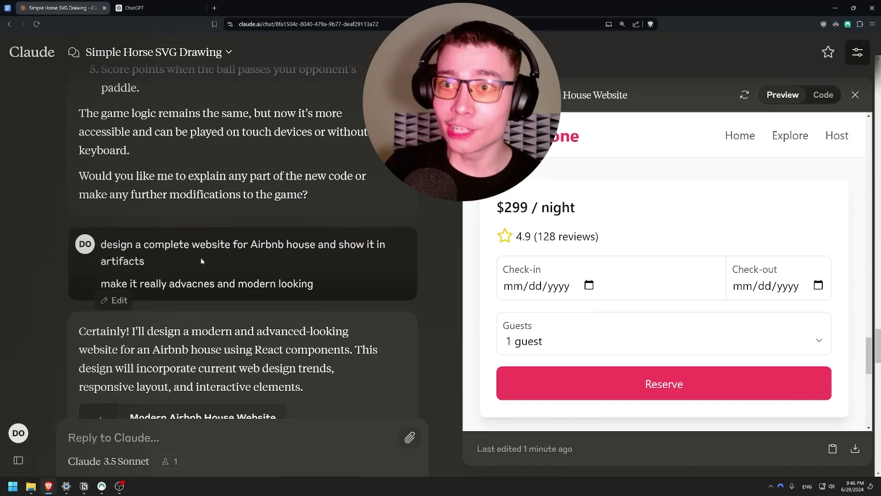
scroll(604, 296, up, 10)
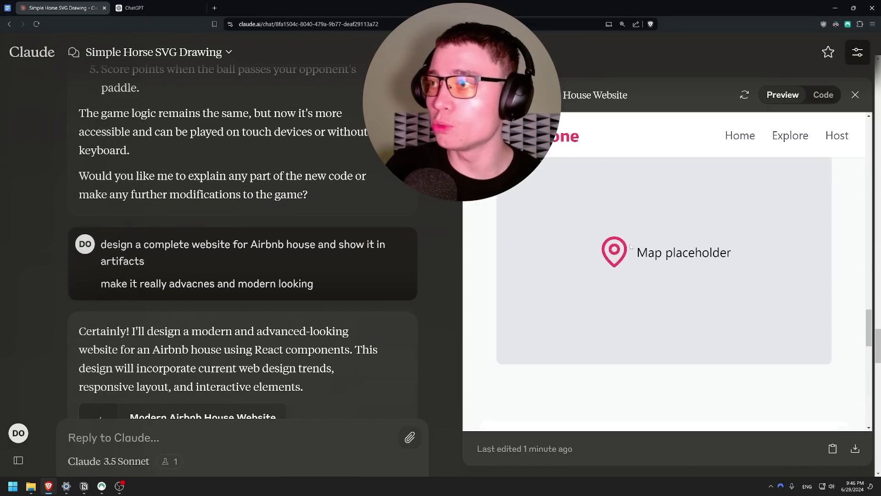
scroll(631, 246, down, 8)
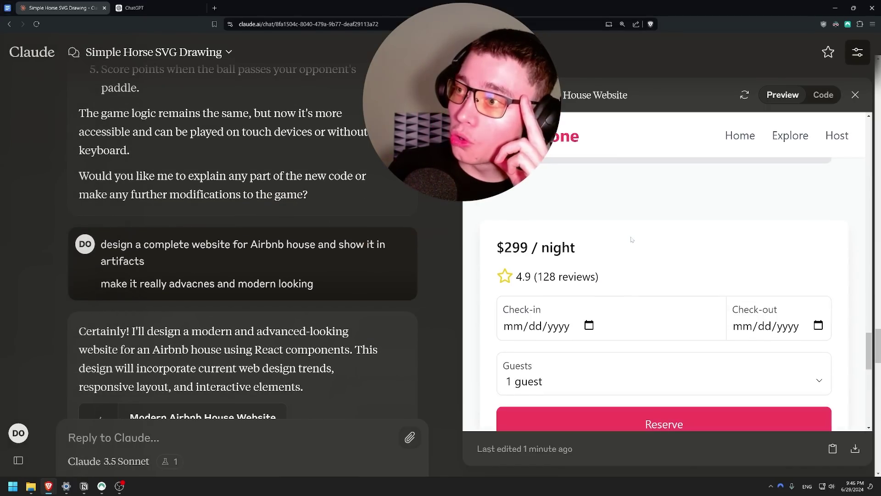
scroll(631, 239, down, 5)
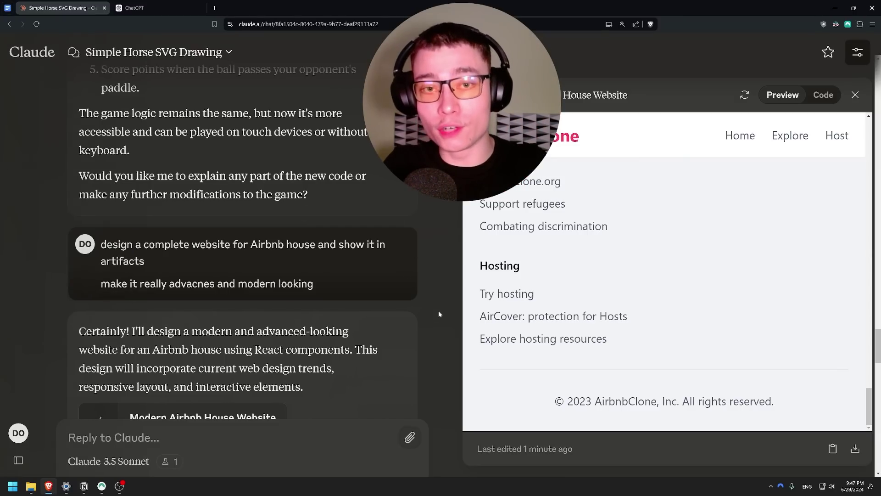
Step: Start a new empty chat and bring up the paid subscription plans
mouse_move(28, 37)
click(41, 82)
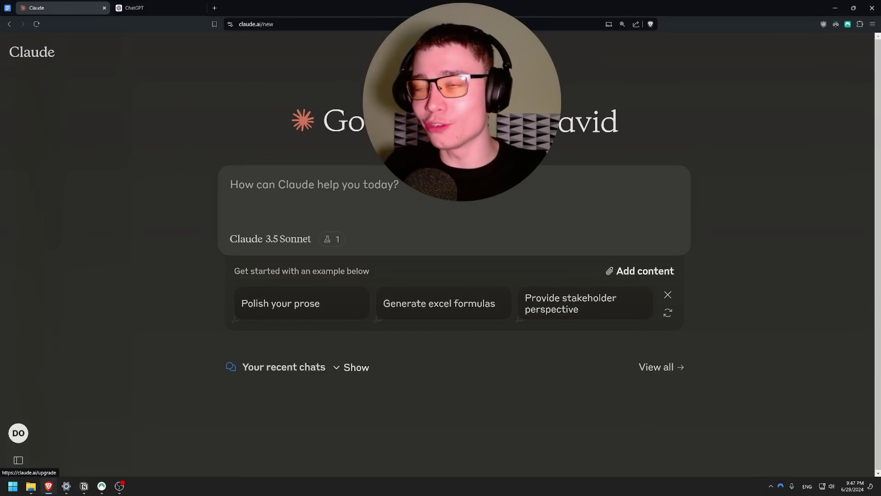
click(473, 81)
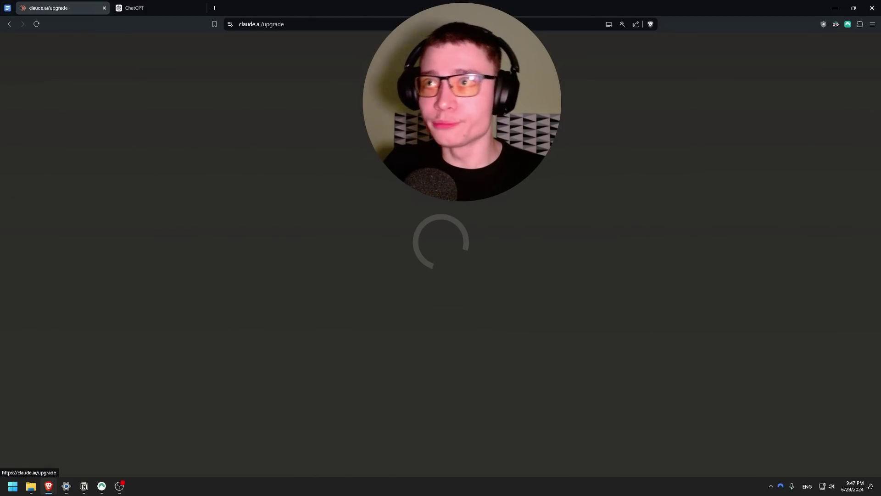
Step: Compare Pro at €18 + VAT/month with Team at €28 per member on Choose your plan
scroll(265, 189, down, 3)
scroll(265, 188, up, 3)
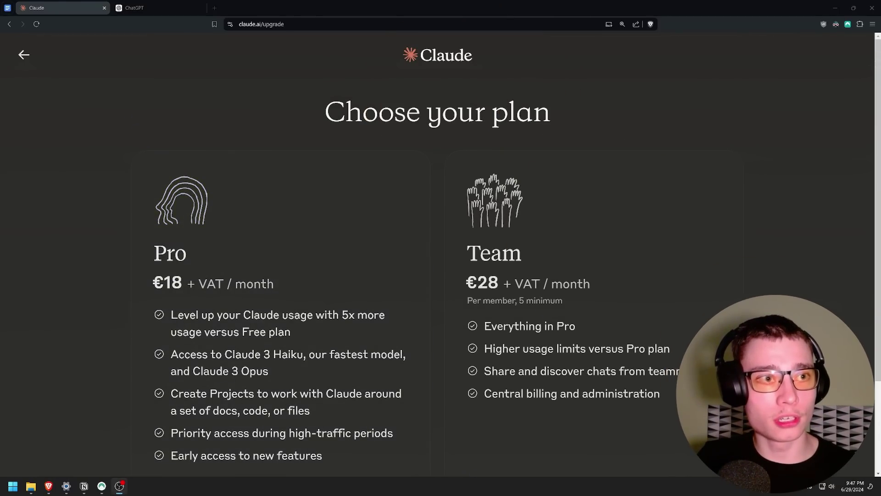
scroll(211, 209, down, 2)
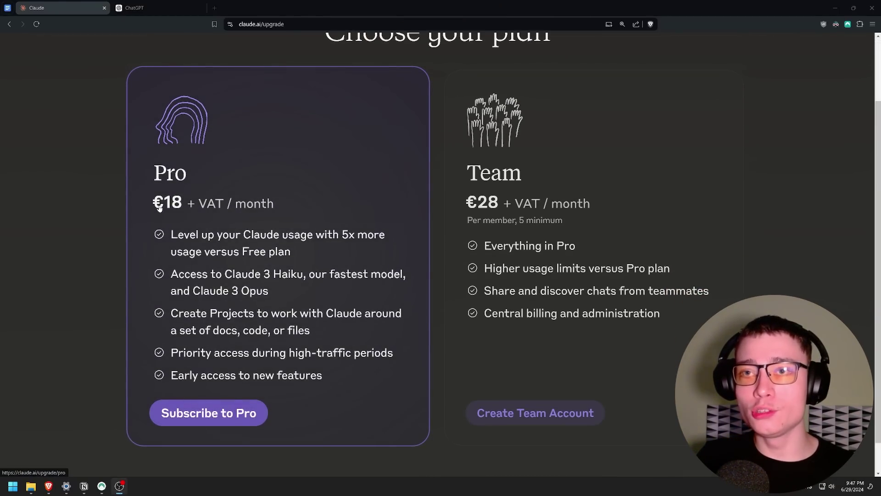
scroll(128, 192, up, 2)
scroll(521, 328, down, 3)
scroll(527, 197, up, 2)
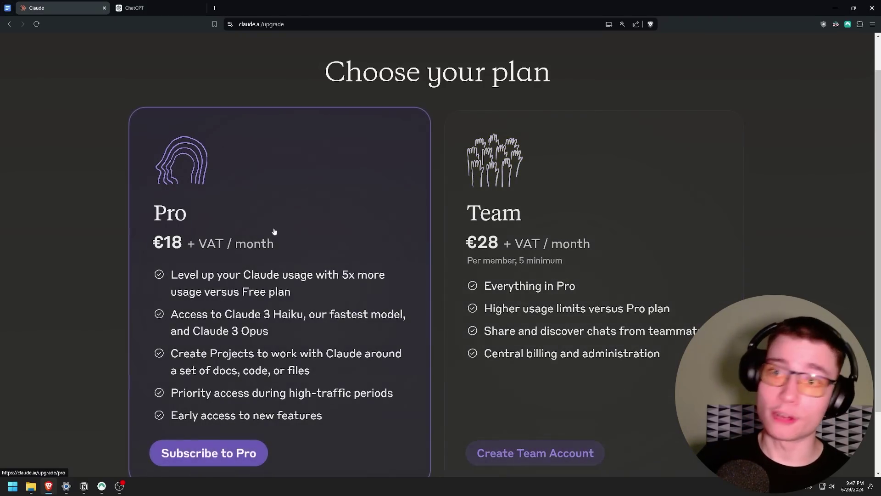
scroll(280, 229, down, 1)
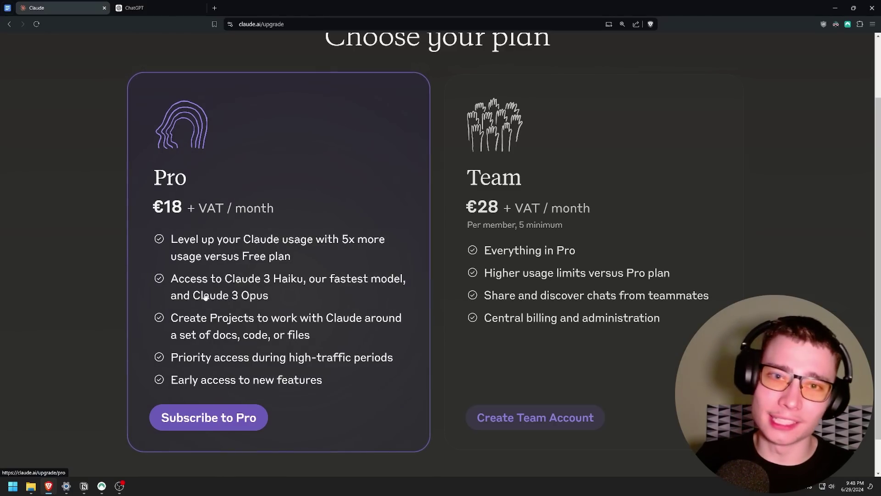
scroll(214, 298, down, 1)
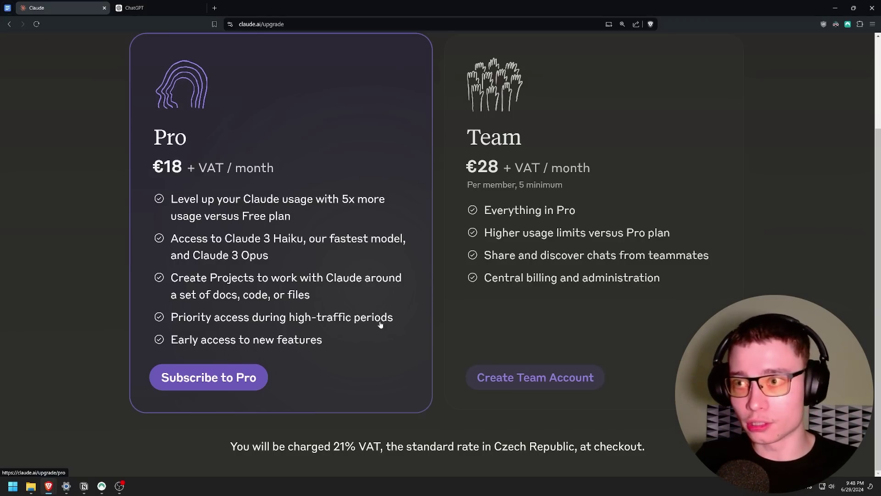
scroll(380, 324, up, 2)
scroll(290, 334, down, 1)
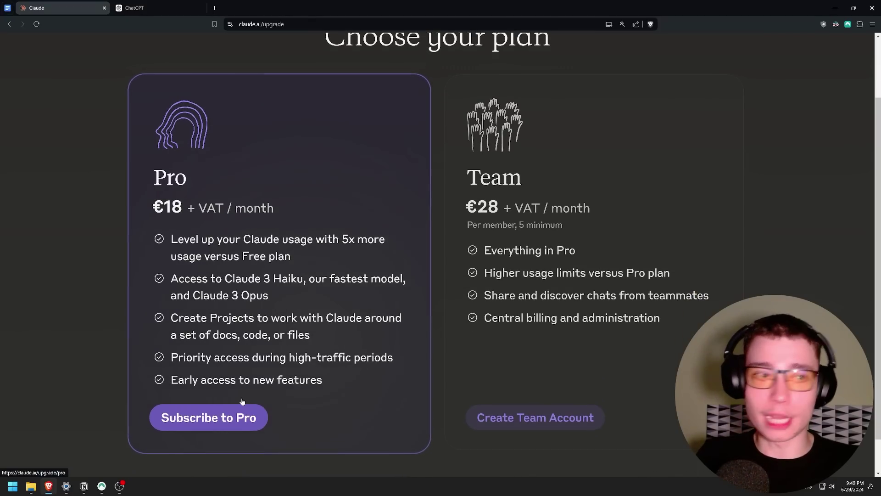
Step: Start the Pro plan subscription, then go to the Projects list showing How to use Claude
click(231, 425)
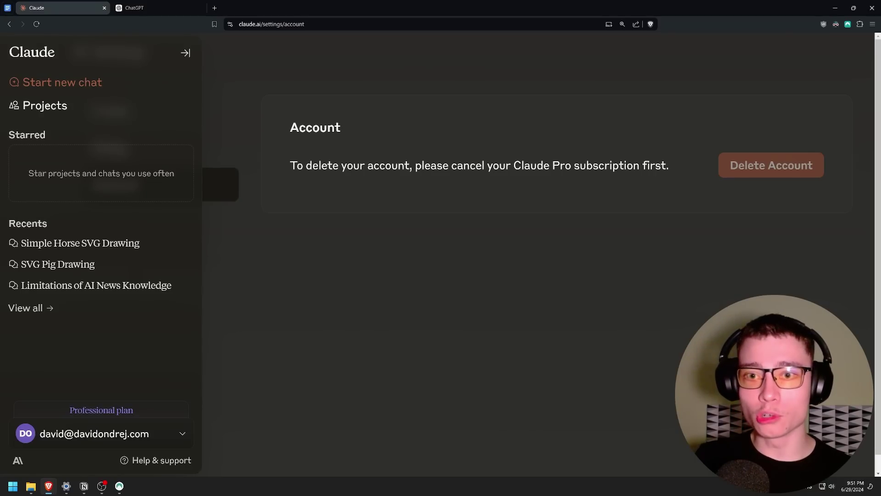
drag(157, 411, 68, 410)
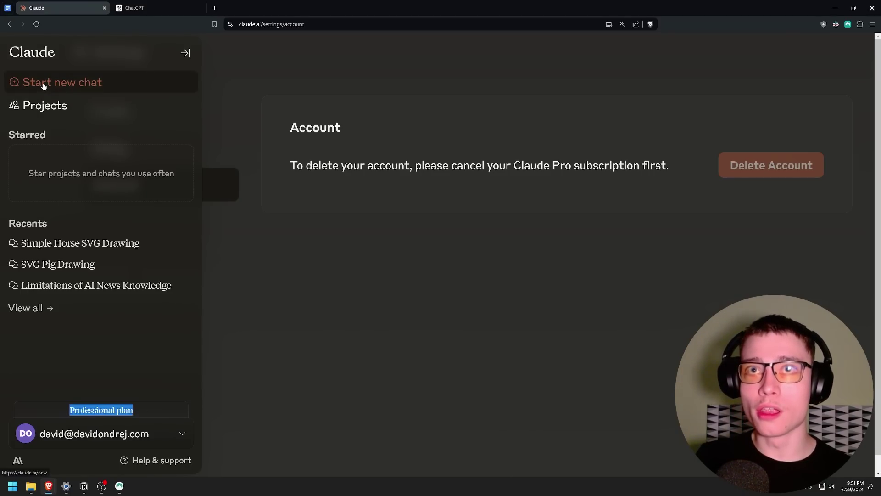
click(49, 103)
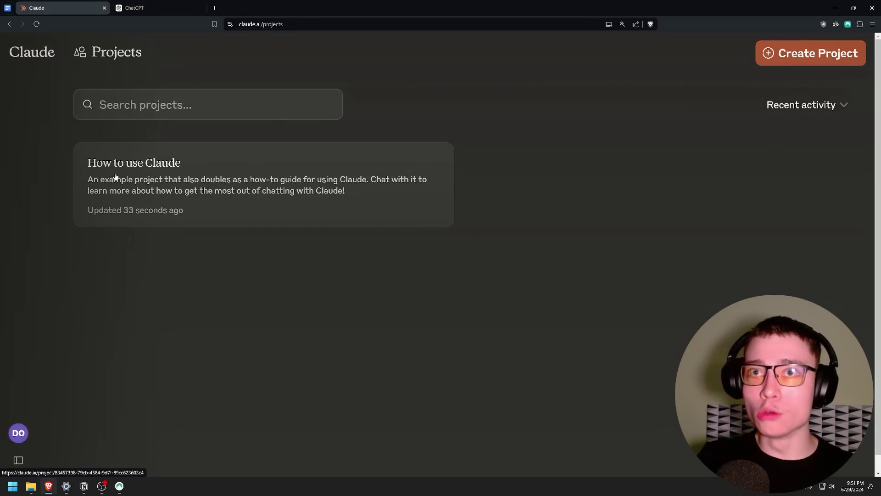
click(193, 172)
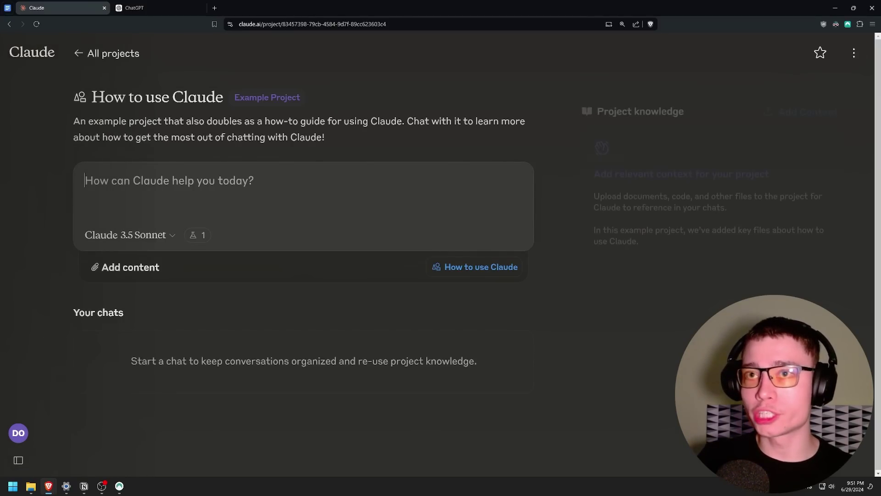
click(172, 235)
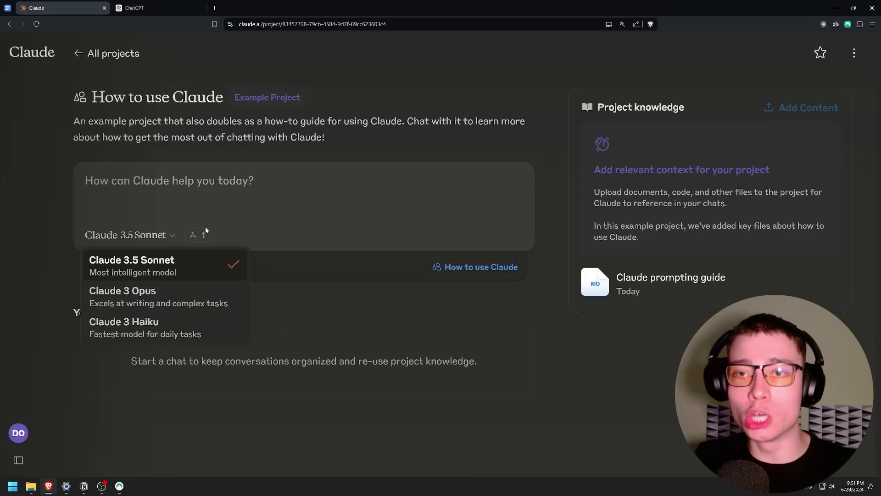
click(159, 235)
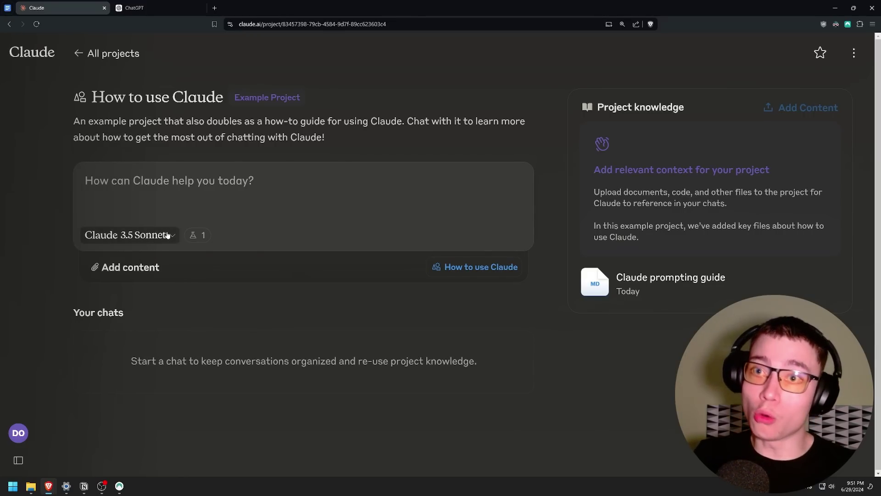
click(167, 235)
click(136, 236)
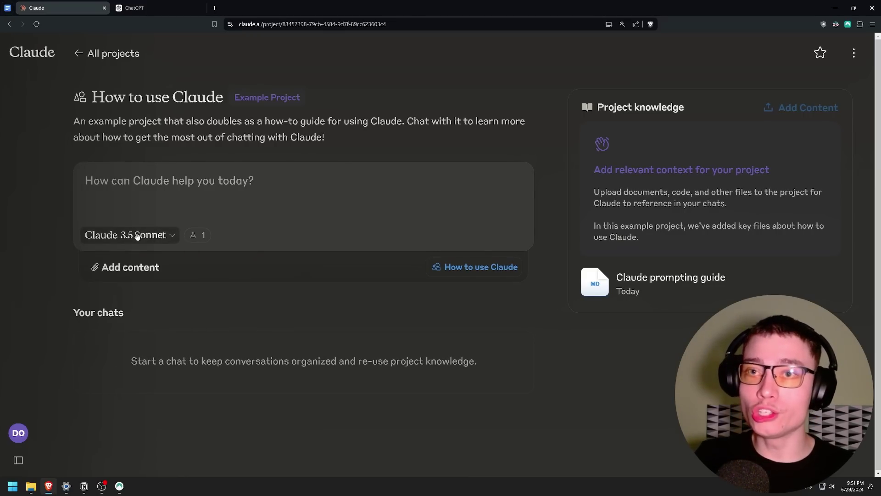
click(159, 236)
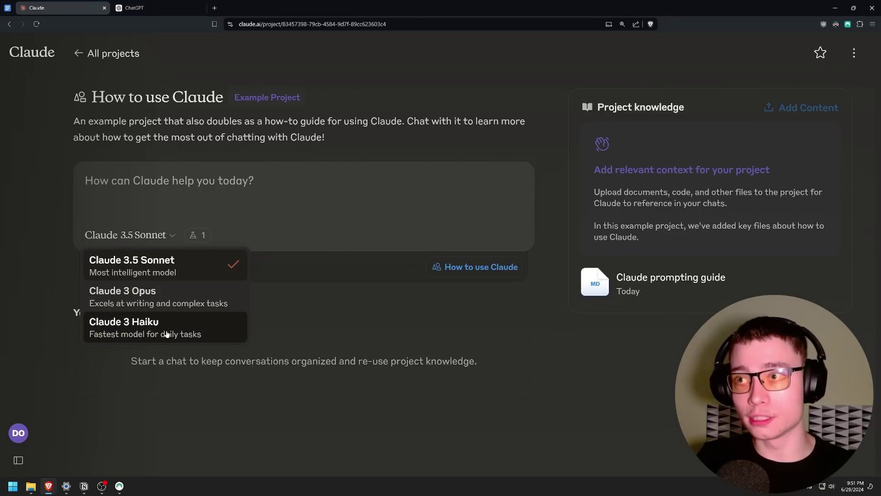
key(Escape)
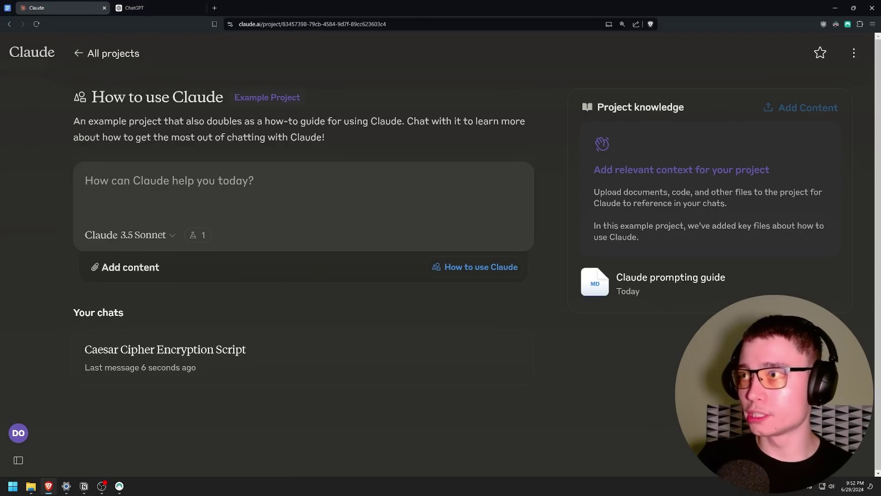
drag(594, 193, 643, 193)
click(676, 193)
drag(734, 193, 749, 193)
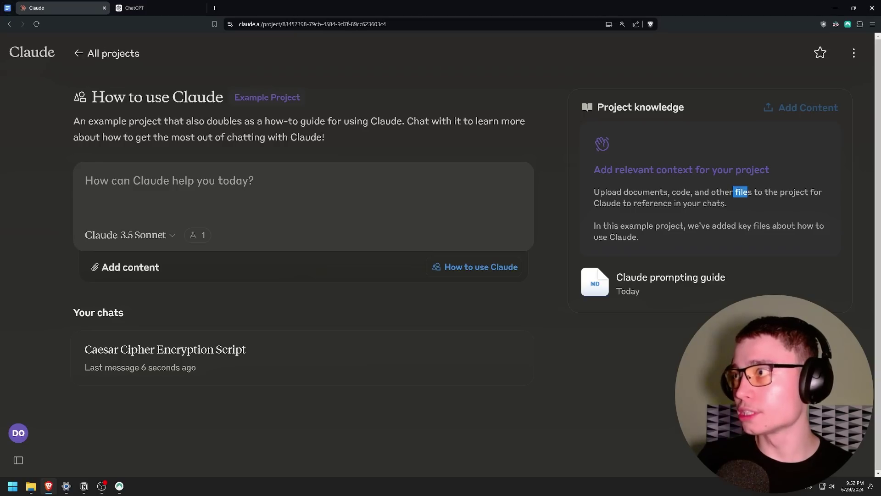
drag(610, 203, 747, 203)
click(747, 202)
drag(611, 225, 814, 225)
click(669, 260)
click(669, 257)
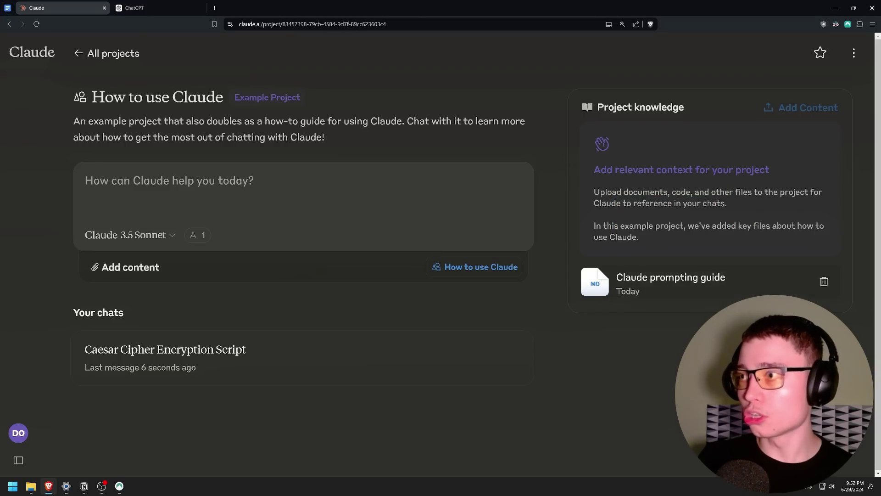
click(85, 181)
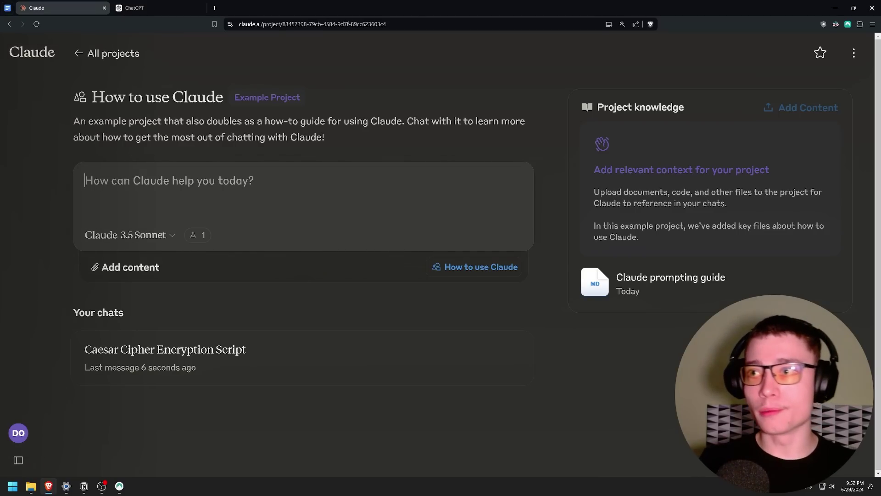
Step: Ask Claude 'tell me what's in the Claude Prompting Guide' and read the reply's opening
text(tell me what's in the Claude Prompt)
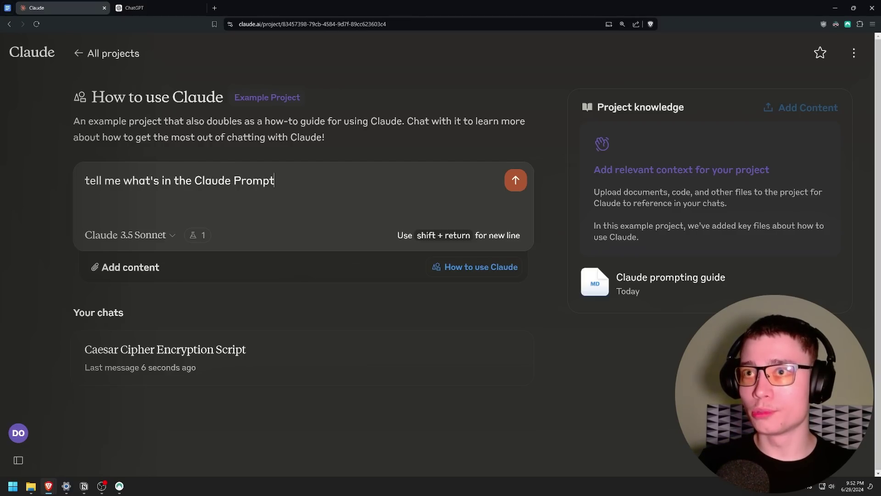
text(ing Guide)
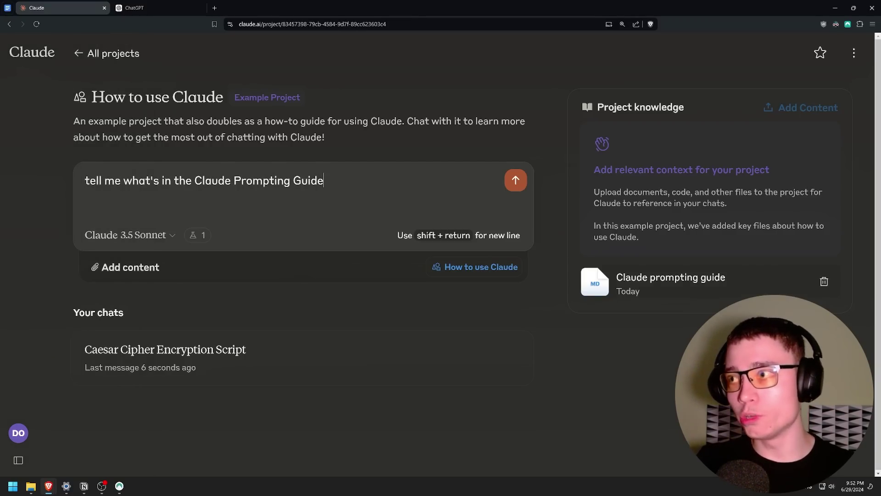
click(516, 180)
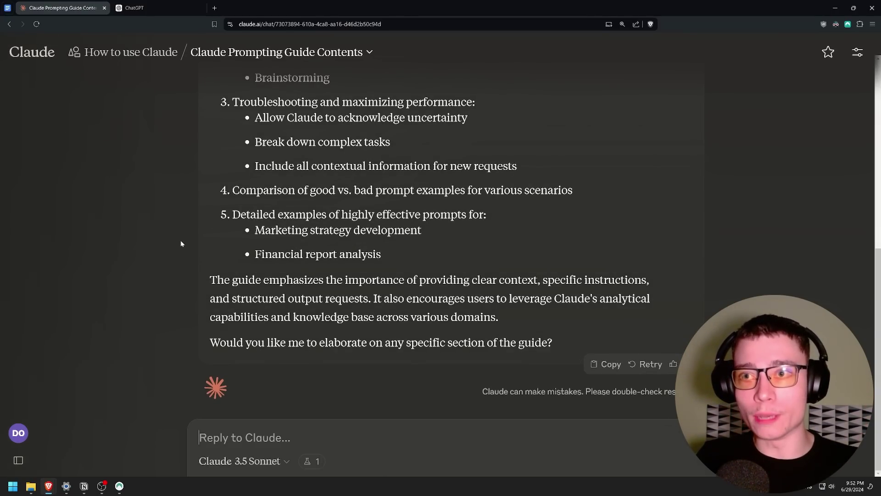
scroll(167, 270, up, 8)
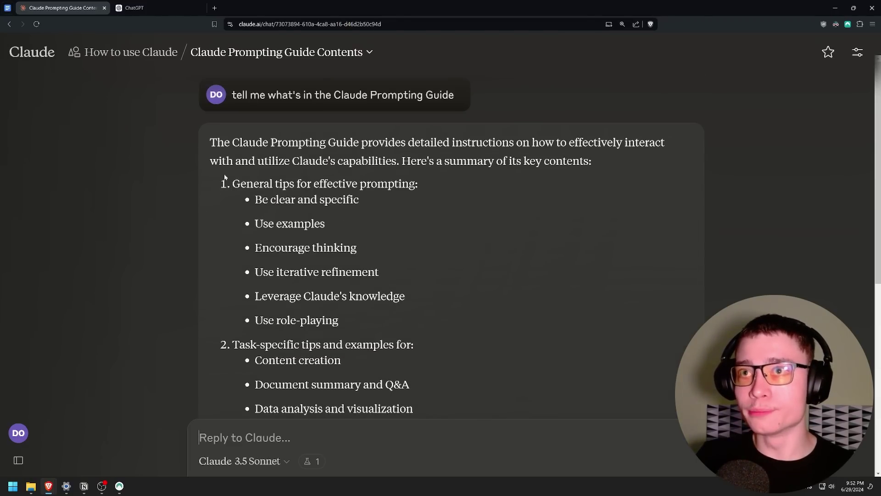
drag(394, 142, 483, 142)
drag(597, 142, 607, 142)
Step: Review the general prompting tips: be clear and specific, use examples, iterative refinement
drag(248, 193, 394, 204)
scroll(394, 204, down, 1)
drag(255, 184, 357, 207)
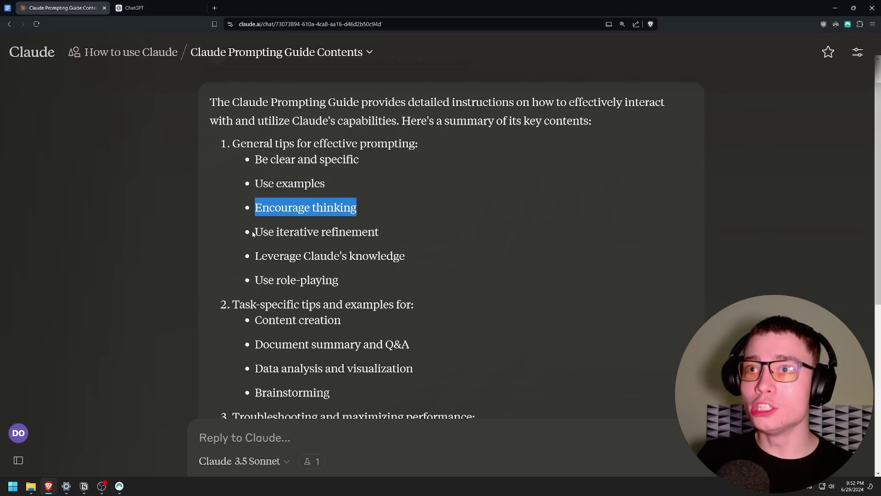
drag(253, 232, 421, 231)
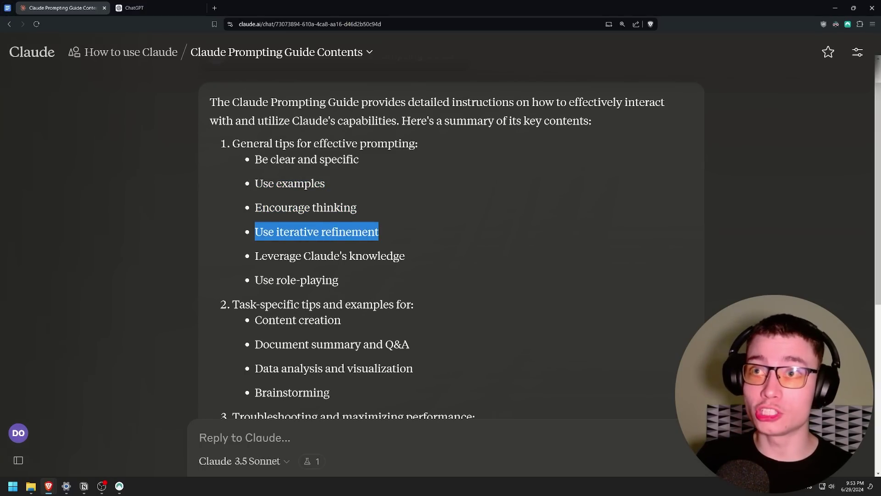
drag(232, 143, 415, 143)
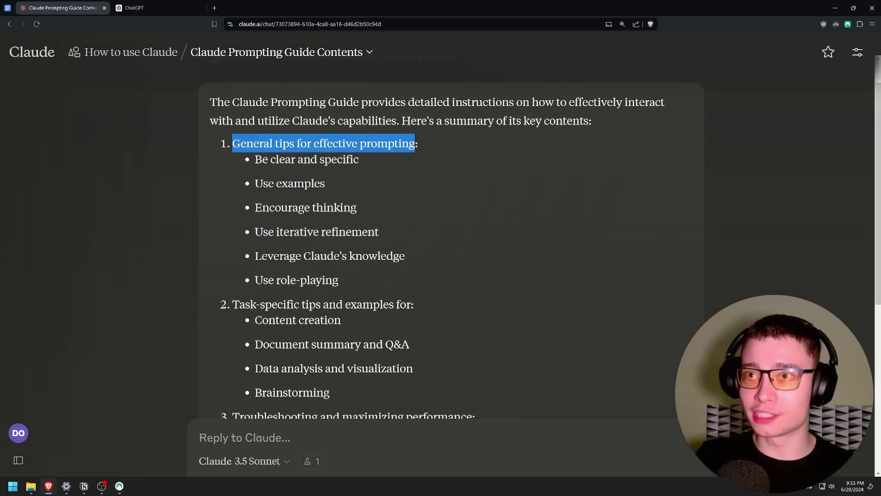
scroll(406, 137, down, 6)
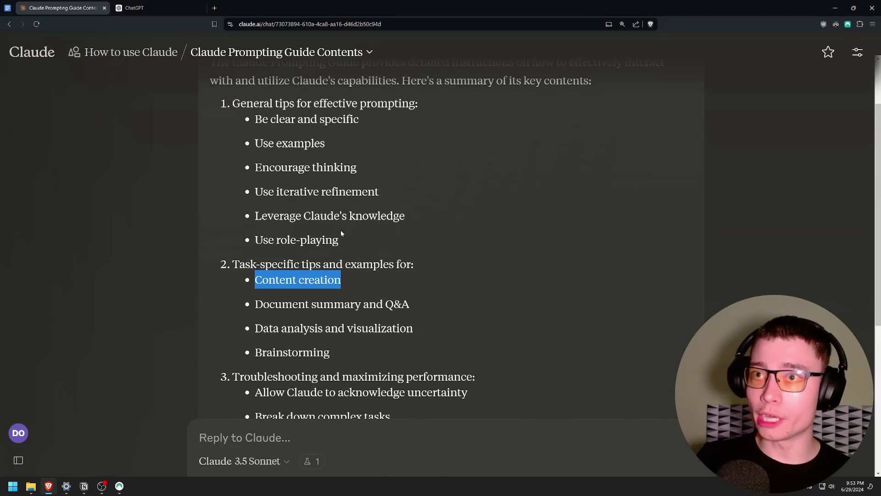
scroll(341, 230, up, 2)
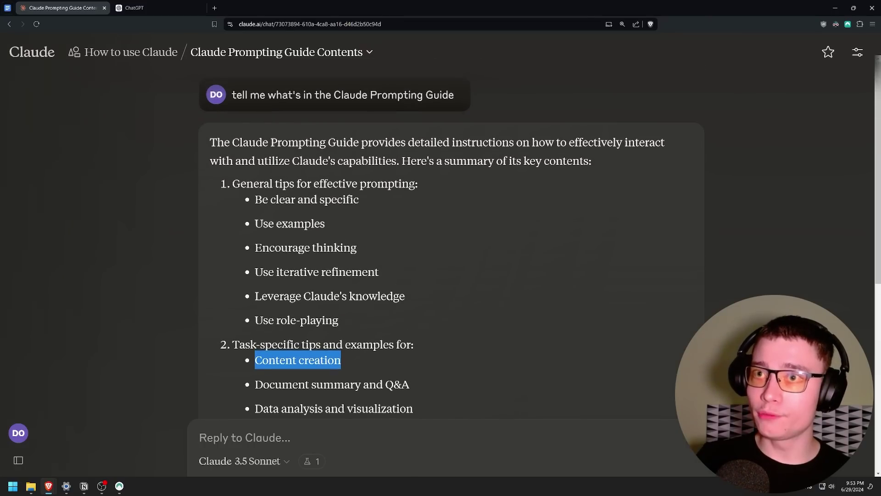
drag(253, 197, 357, 322)
click(364, 320)
click(254, 197)
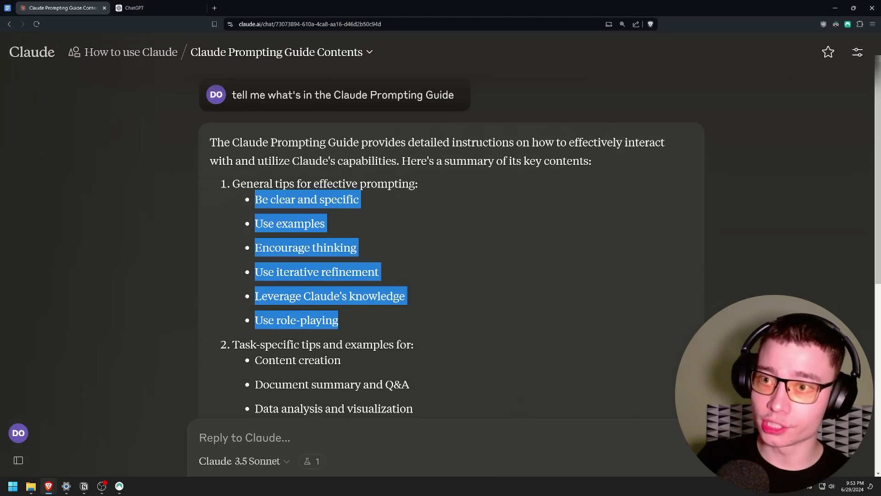
Step: Return to the list of projects
scroll(341, 247, down, 7)
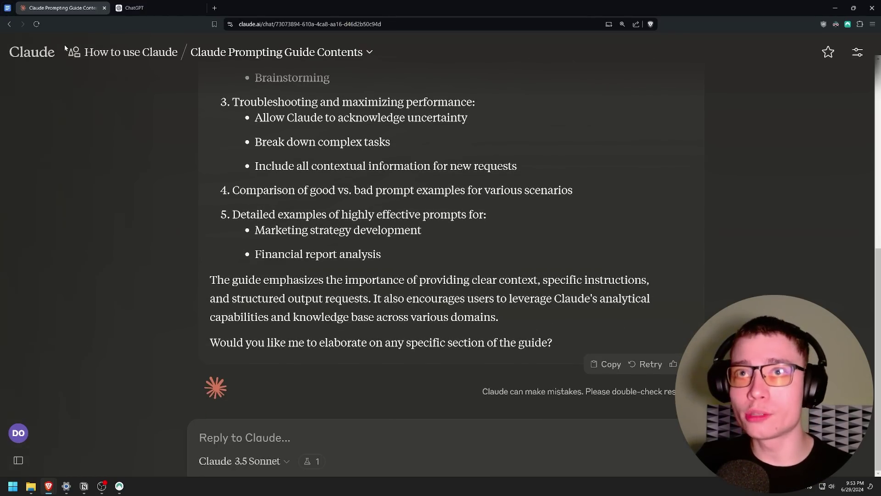
mouse_move(36, 73)
click(39, 104)
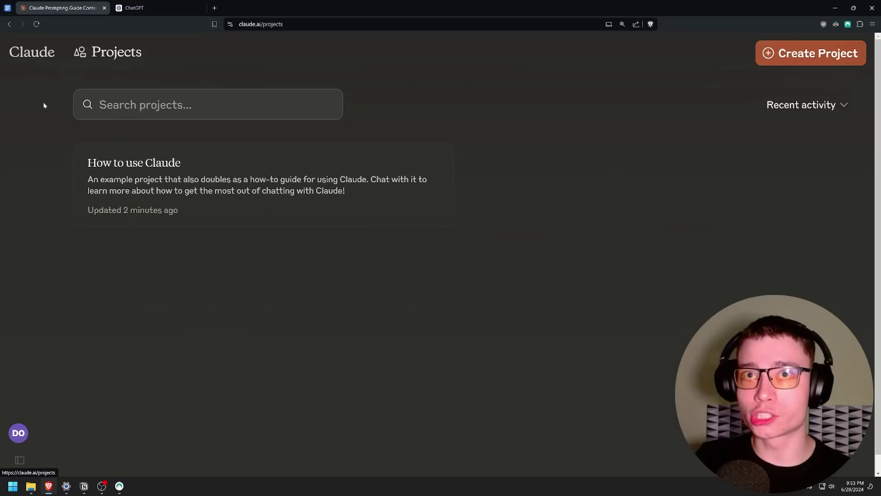
Step: Create a project 'Coding Assistant' described as 'I need help understanding and debugging code'
click(797, 60)
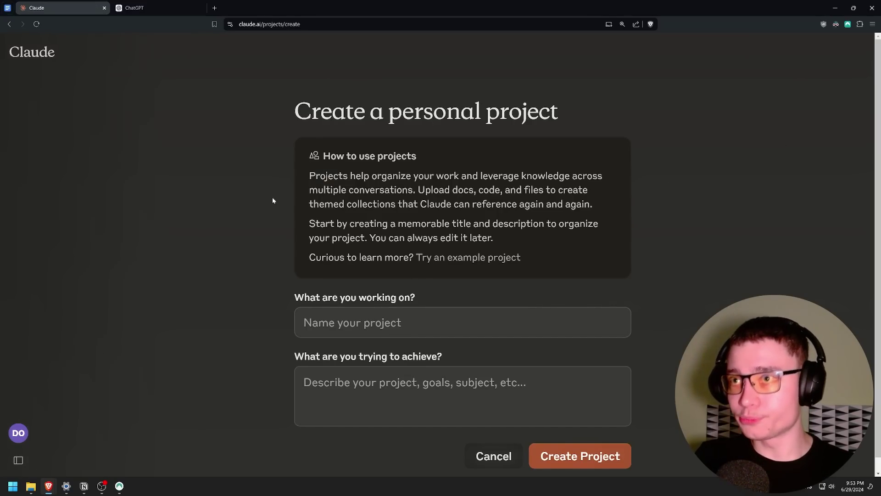
scroll(272, 200, down, 1)
click(304, 309)
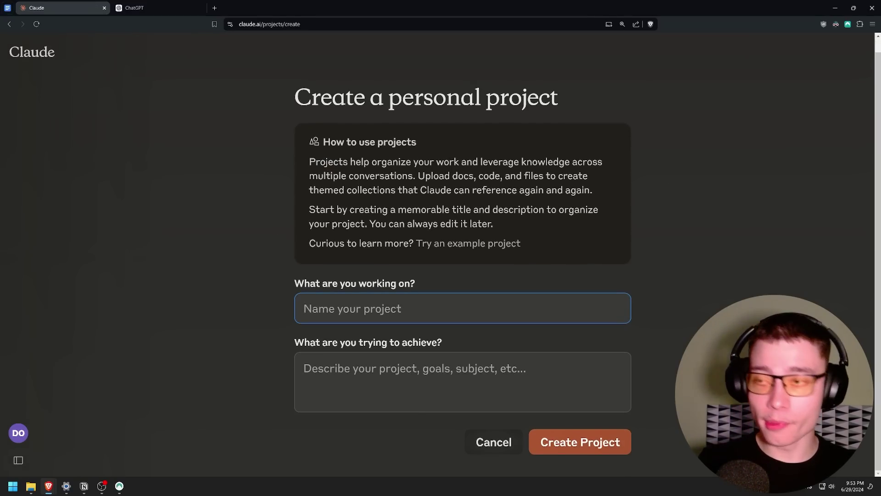
text(Coding Assistant)
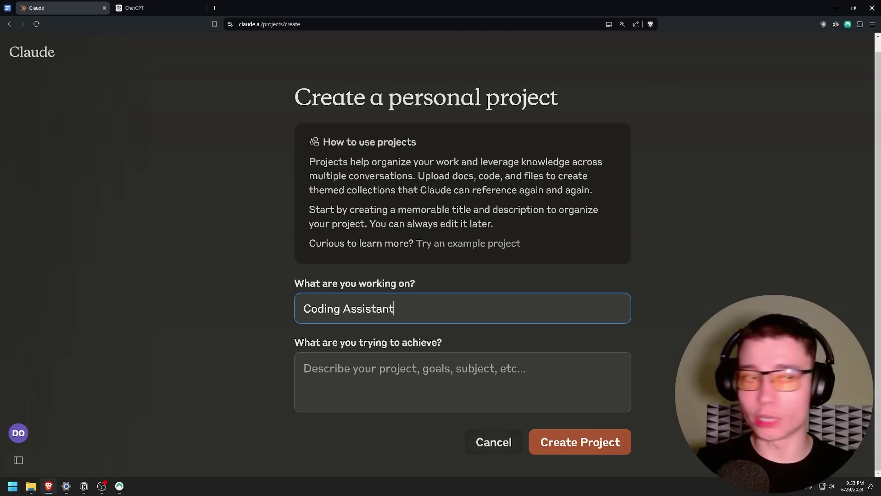
click(304, 368)
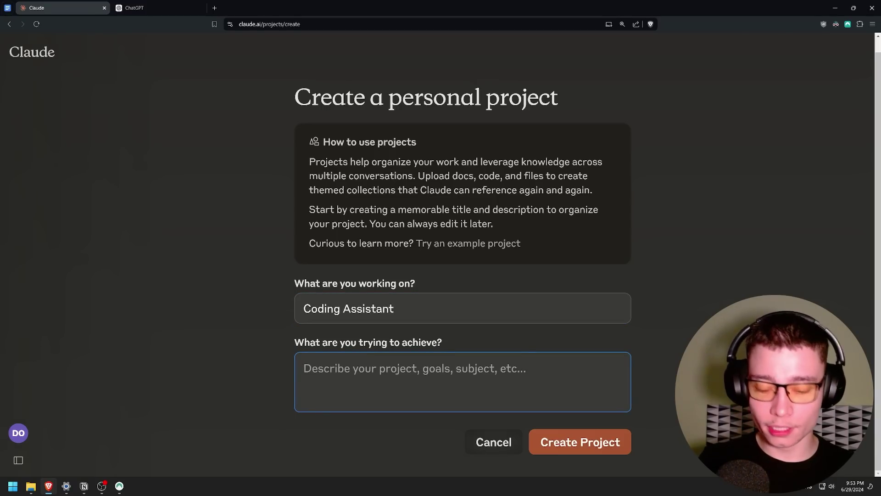
text(I need hel)
text(p understanding and)
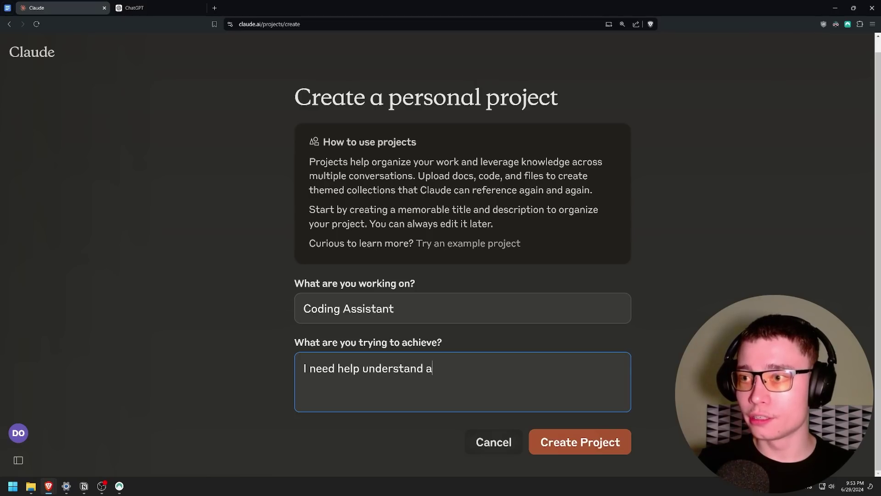
text( debugging conde)
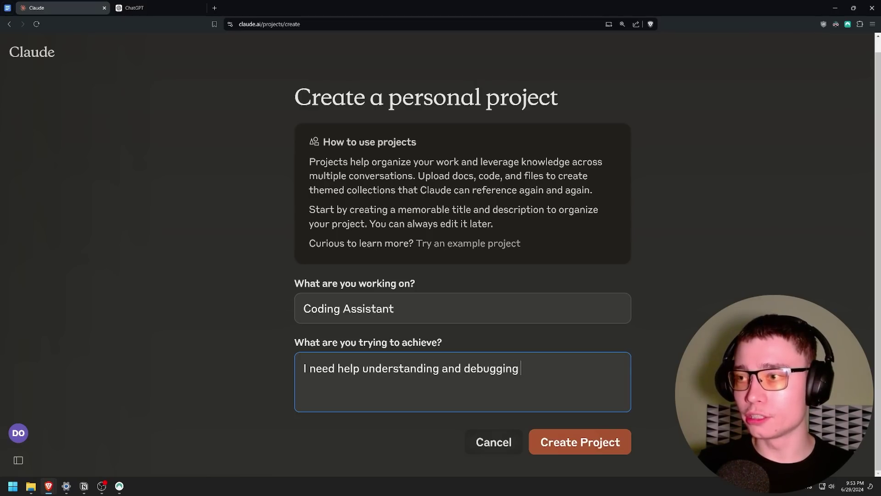
key(BackSpace)
key(BackSpace)
text(de)
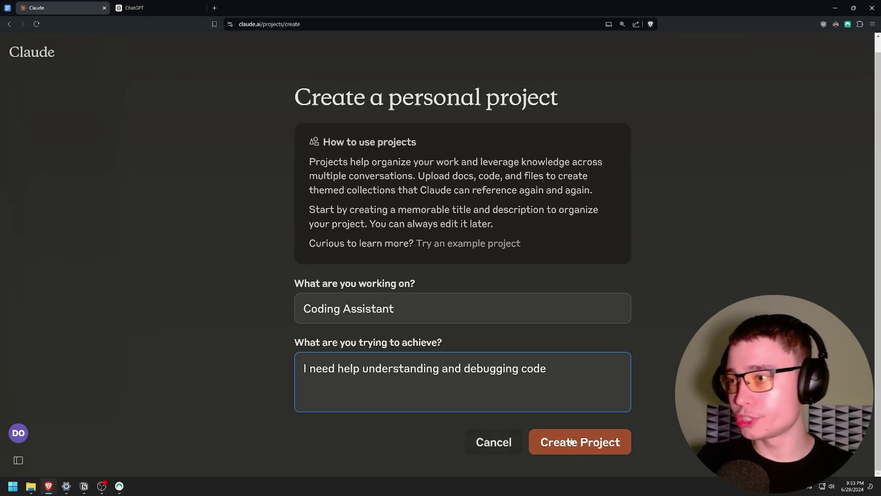
click(571, 441)
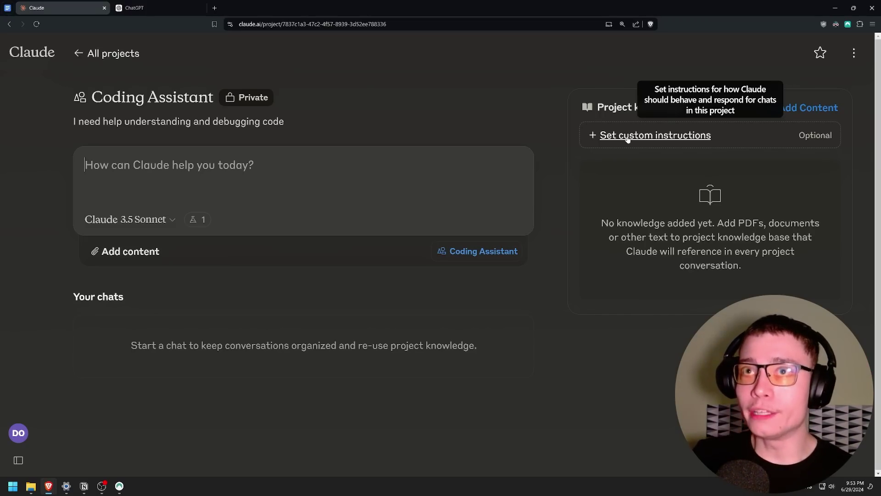
click(151, 8)
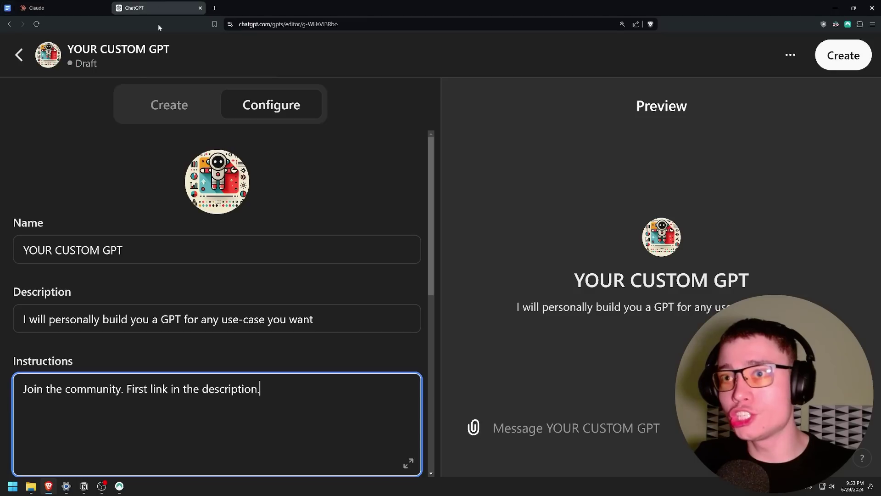
scroll(262, 231, down, 3)
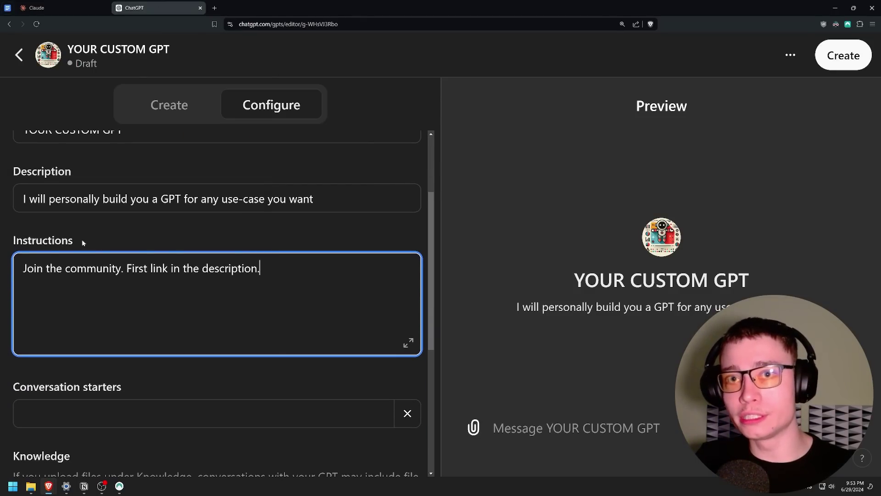
scroll(96, 253, up, 3)
click(55, 8)
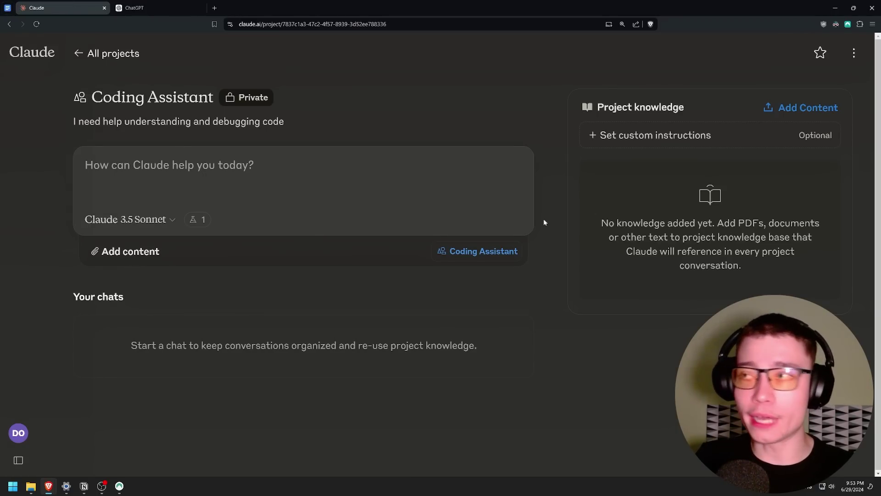
Step: Save instructions: respond always in full caps, only use 3rd grade English, begin every response with a joke
click(673, 137)
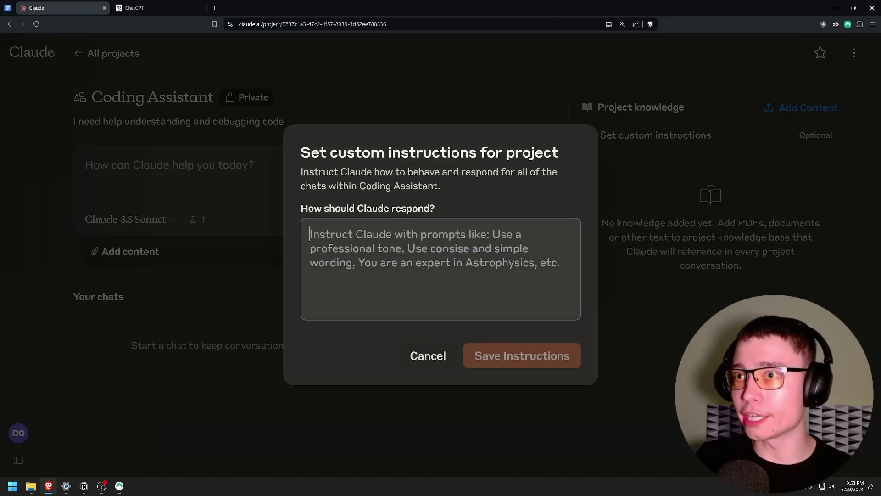
text(RESPO)
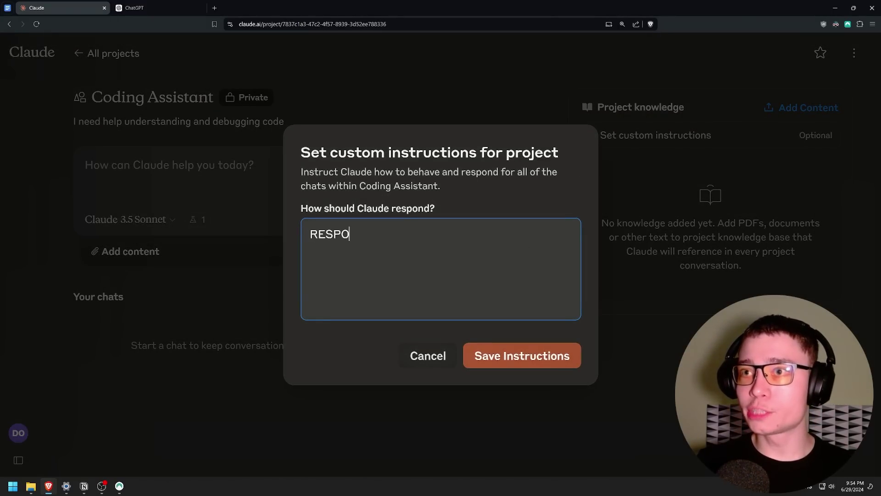
text(ND ALWAYS IN FULL CAPS)
key(BackSpace)
key(BackSpace)
text(PS.)
key(Return)
key(Return)
text(oNLY USE 3RD GRAD)
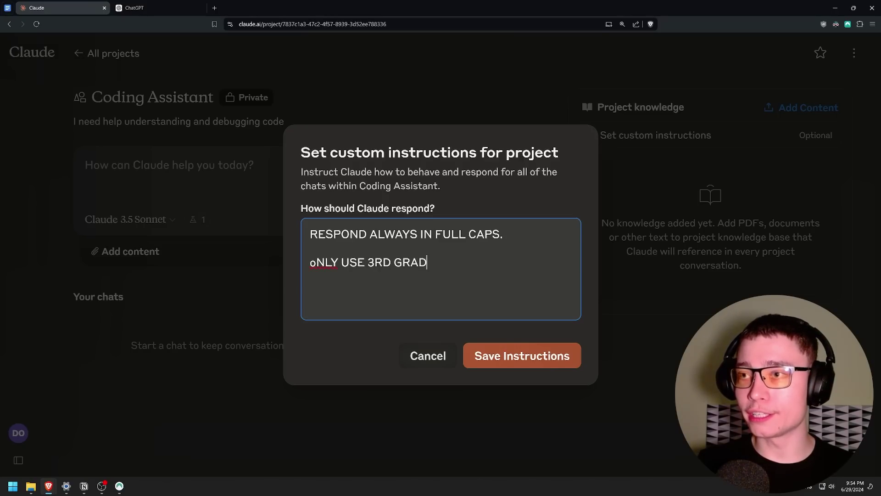
text(E ENGLISH.)
key(Return)
key(Return)
text(A)
key(BackSpace)
text(BEGIN EVERY )
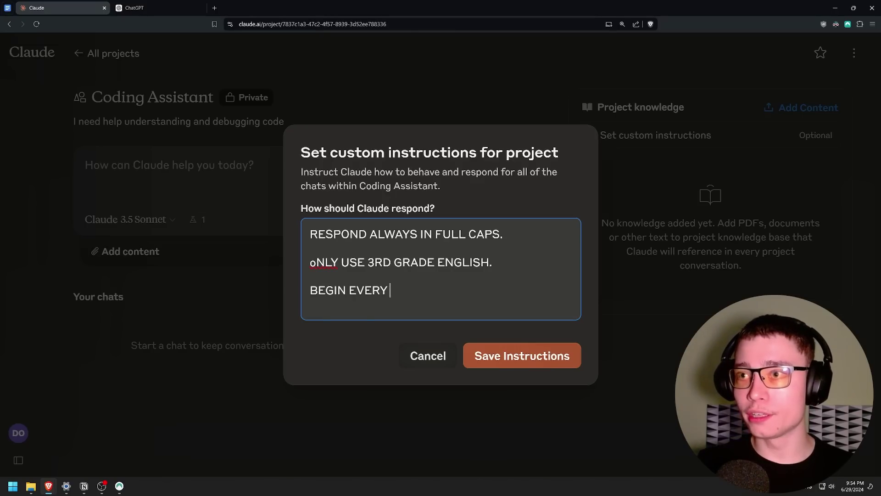
text(RESPONSE WITH A JOK.E)
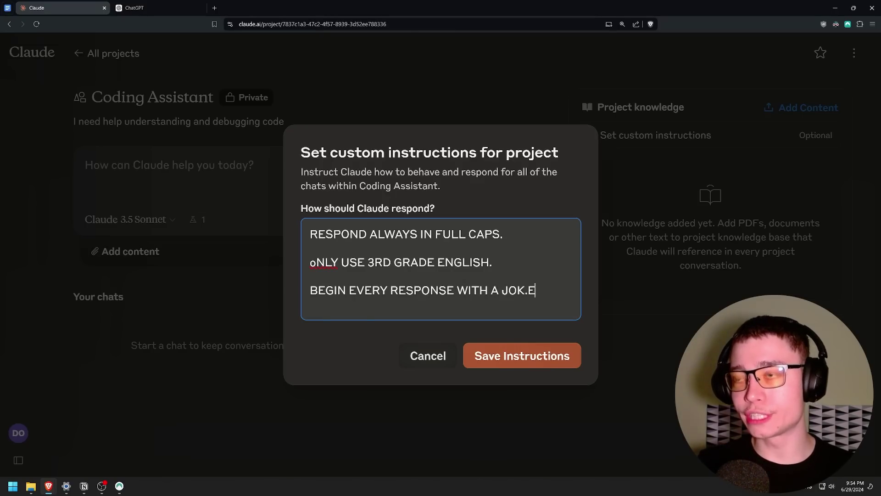
click(538, 350)
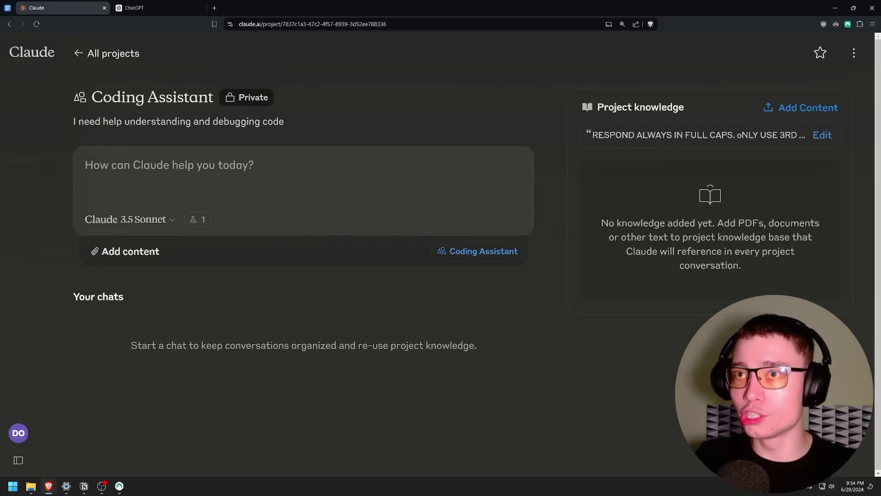
Step: Upload agents.py into project knowledge and confirm it uses 1% of knowledge size
mouse_move(38, 462)
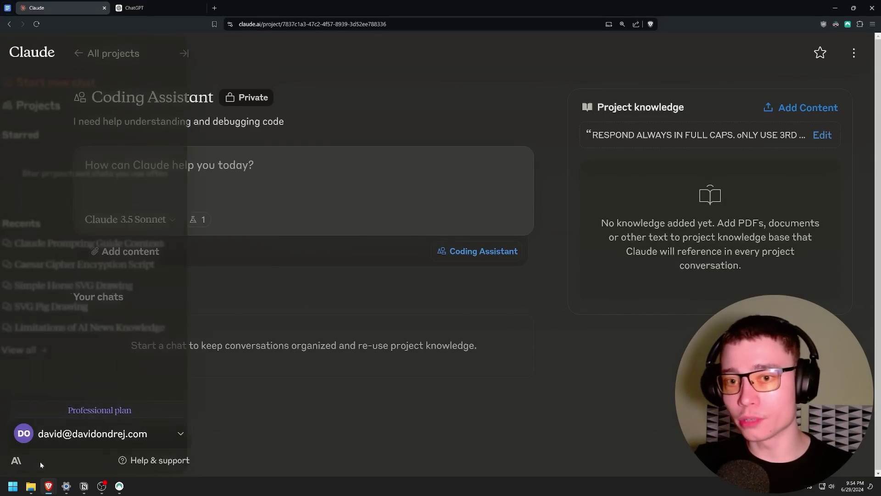
drag(38, 484, 715, 227)
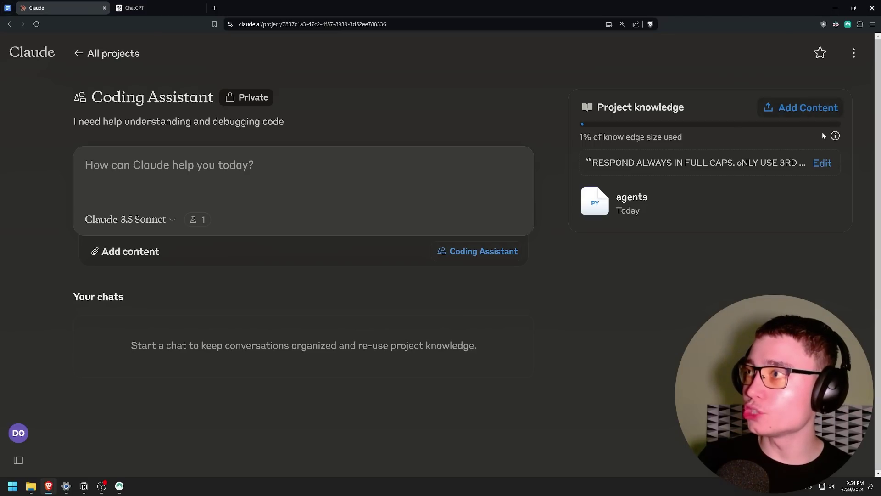
mouse_move(835, 137)
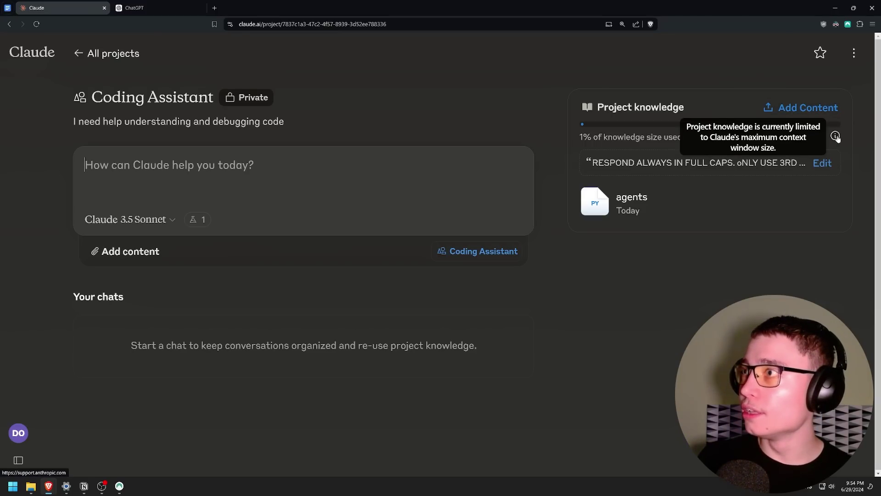
drag(583, 136, 683, 136)
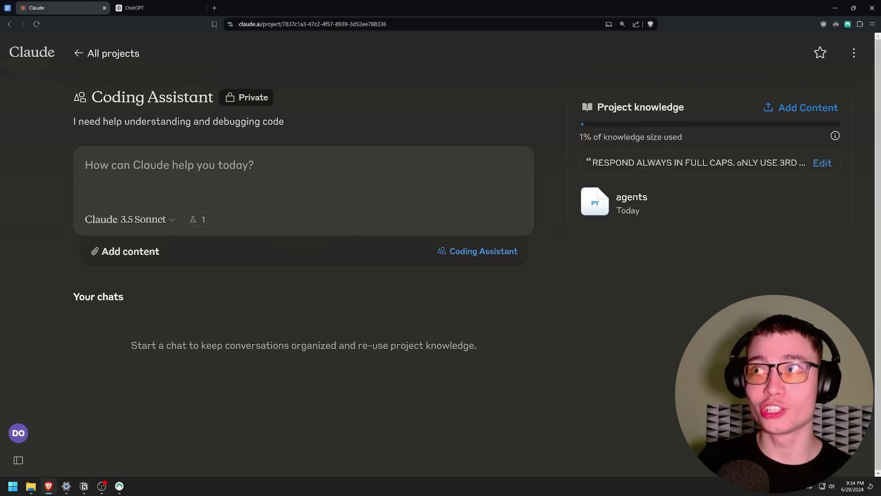
drag(580, 137, 699, 147)
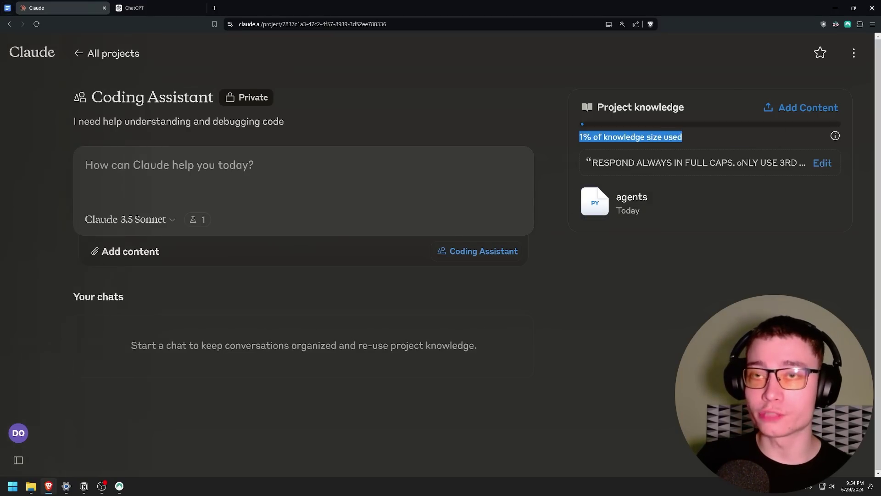
Step: Ask 'help me understand what this python file does' and read the all-caps, joke-first reply
click(85, 165)
text(help)
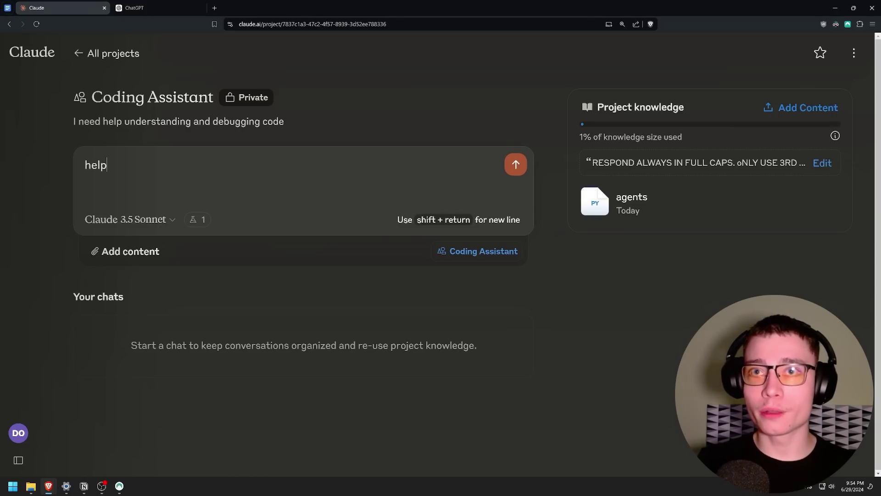
text( me udnerstand waht this )
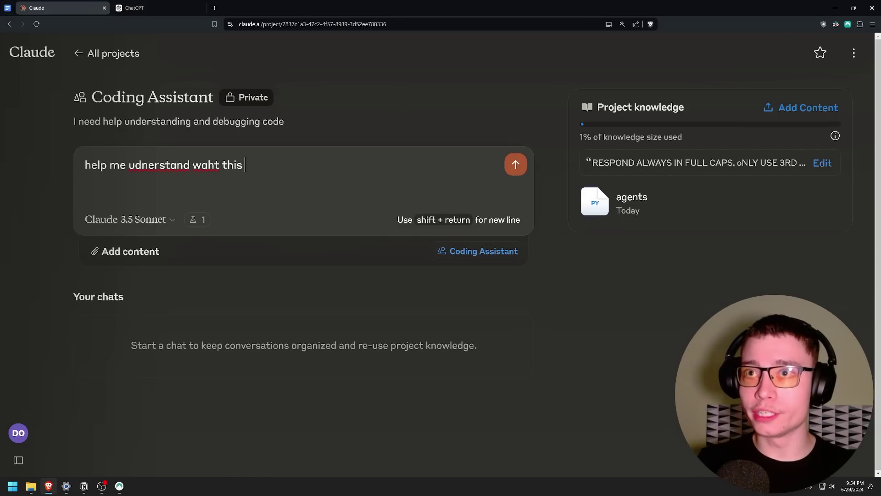
text(python file does)
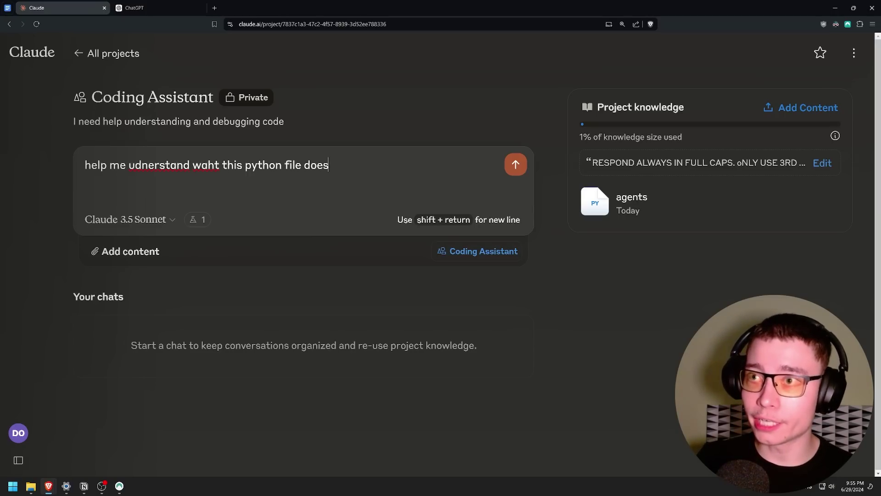
click(515, 165)
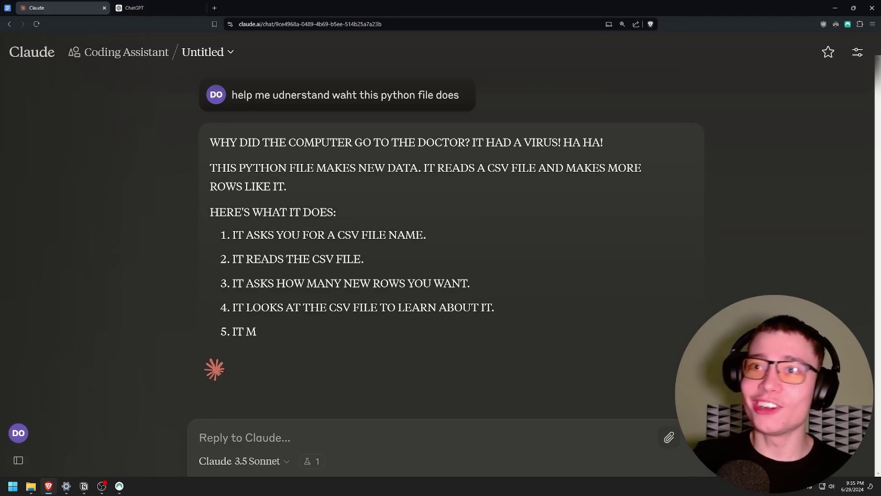
mouse_move(2, 77)
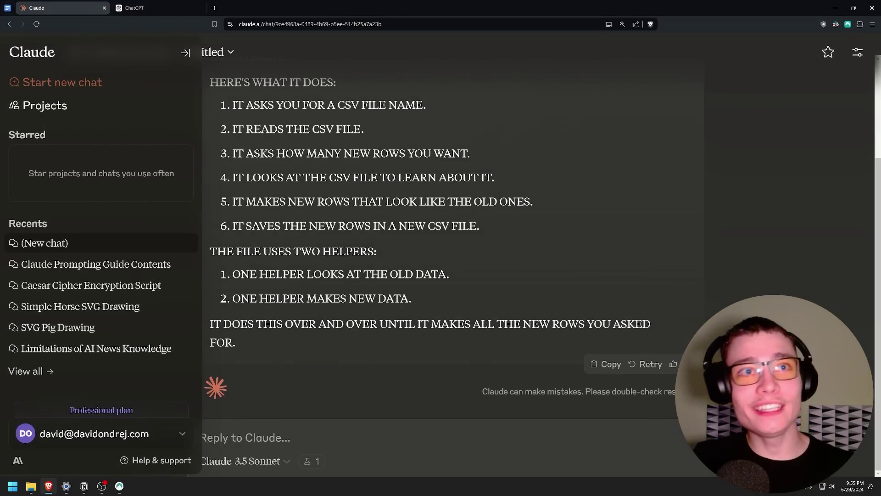
scroll(186, 218, up, 3)
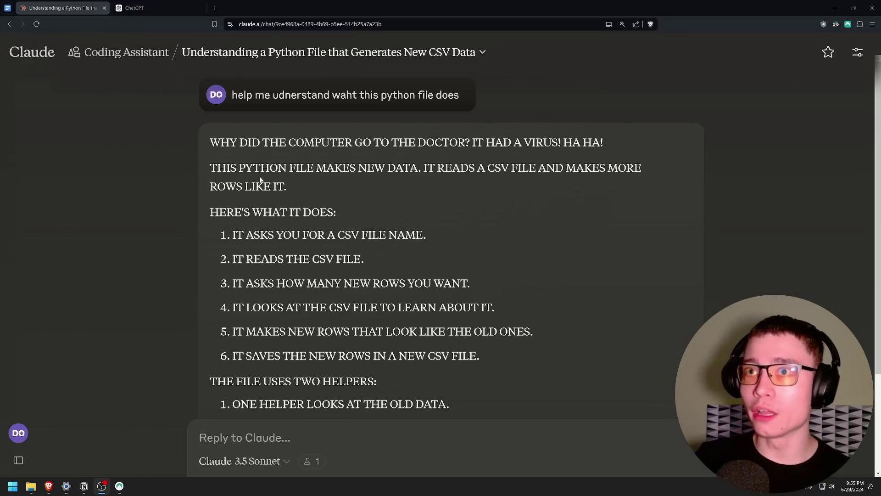
scroll(440, 275, down, 2)
scroll(441, 276, up, 2)
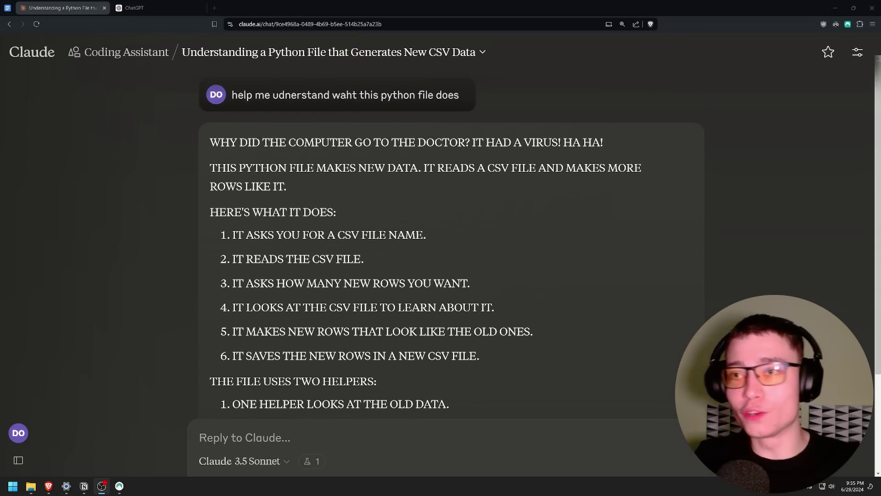
Step: Create 'Book Summarizer' with goal 'I want to learn Books 10x faster than people who don't use AI tools'
mouse_move(64, 178)
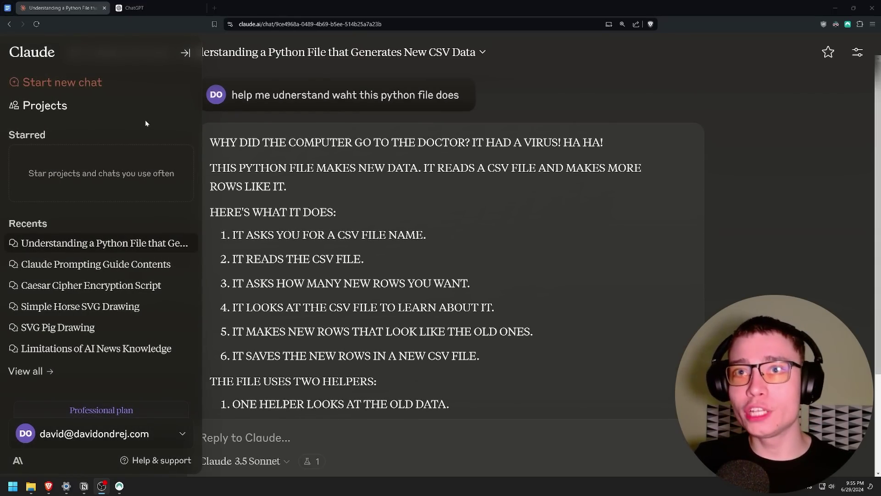
click(85, 108)
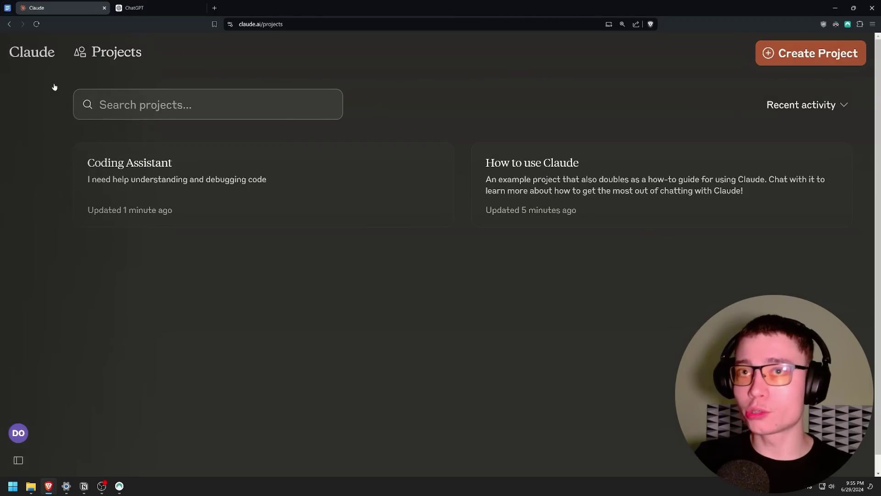
click(811, 53)
text(B)
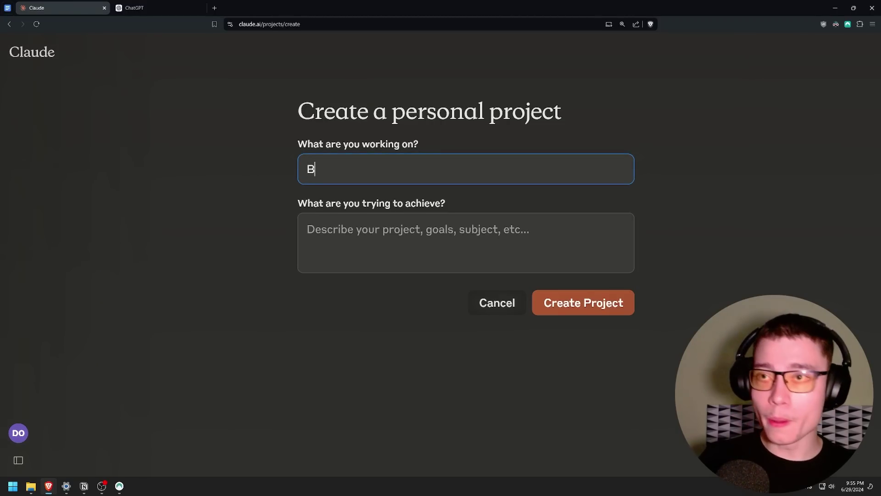
text(ook Summarizer)
key(Tab)
text(I)
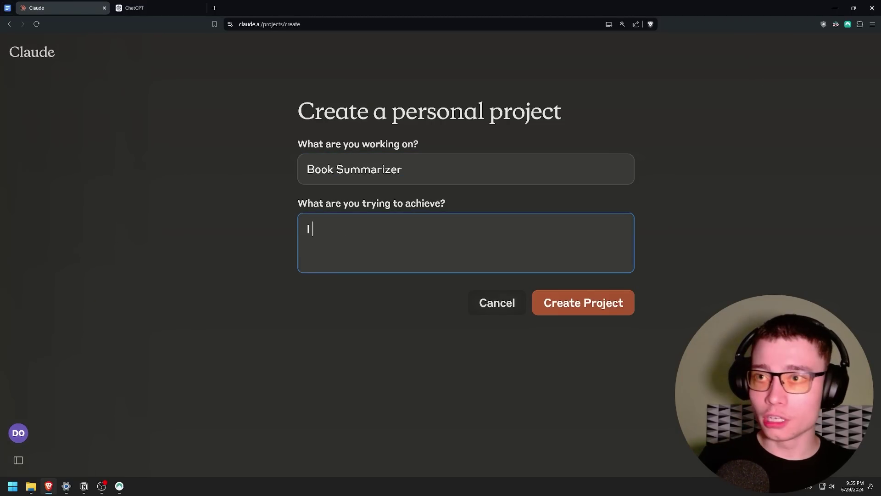
text( want to learn Book)
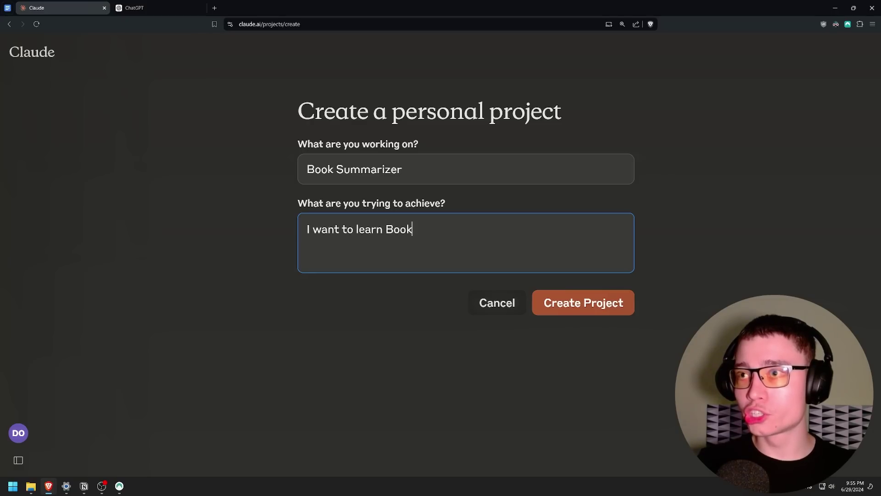
text(s 10x faster t)
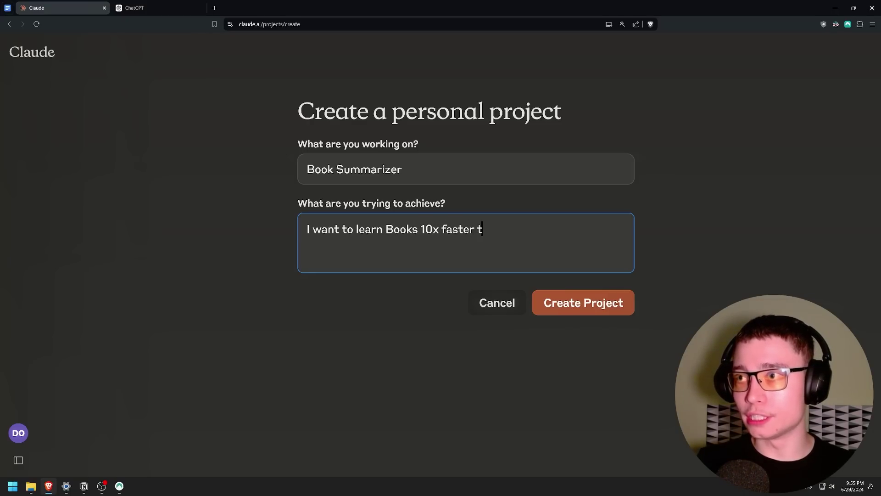
text(han people who don't use )
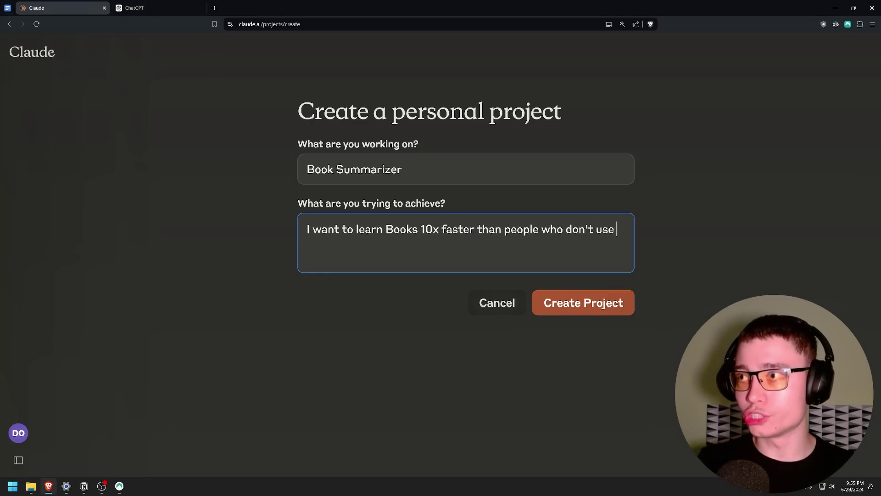
text(AI tools)
click(599, 309)
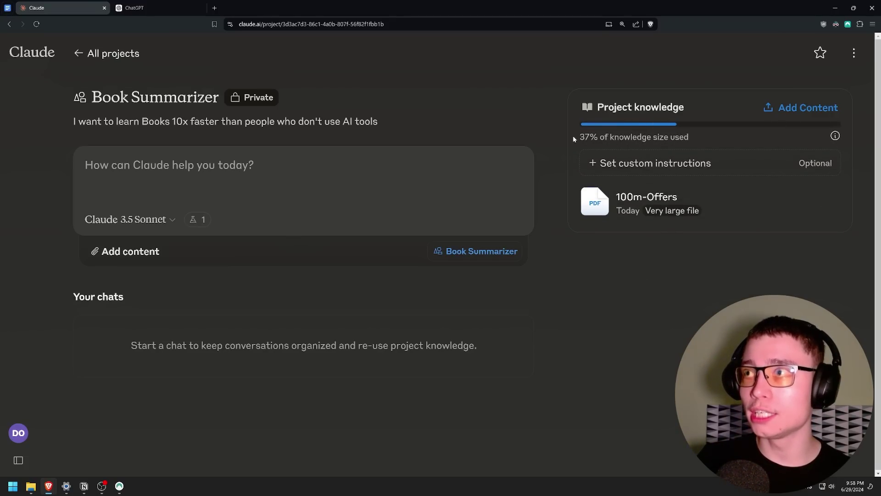
Step: Look over the 100M Offers PDF, then return to the Book Summarizer project
drag(573, 136, 623, 137)
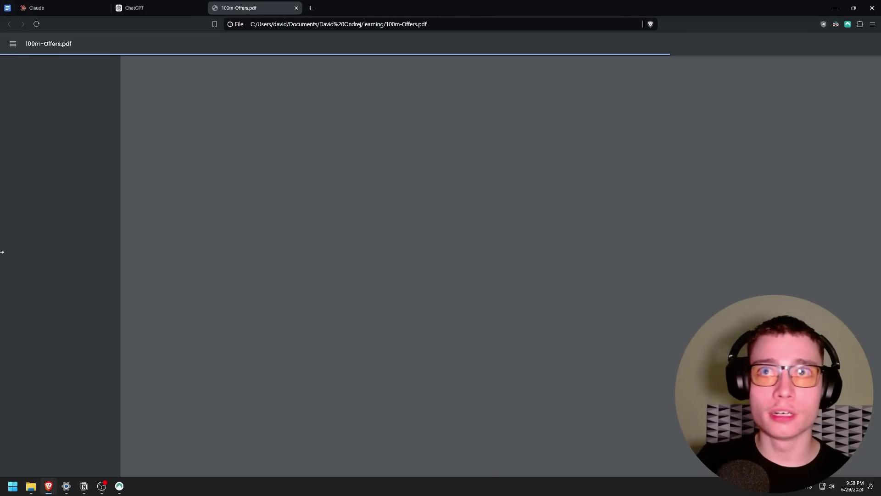
scroll(90, 373, down, 20)
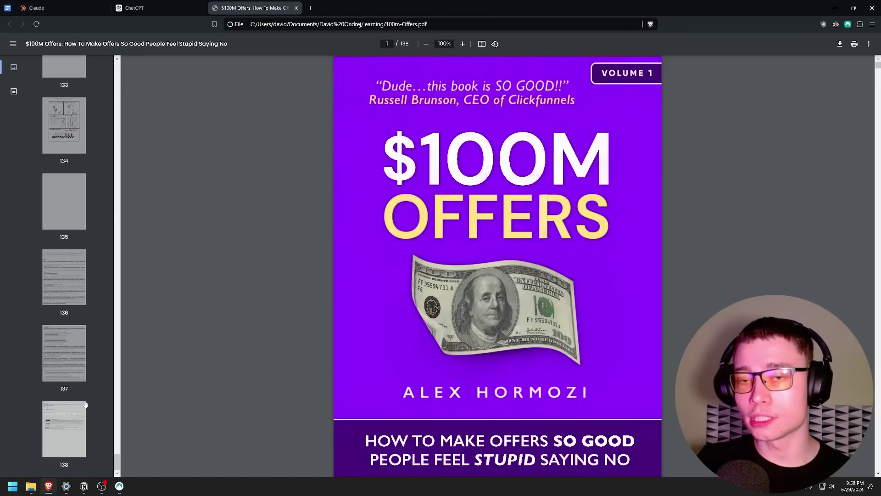
click(37, 8)
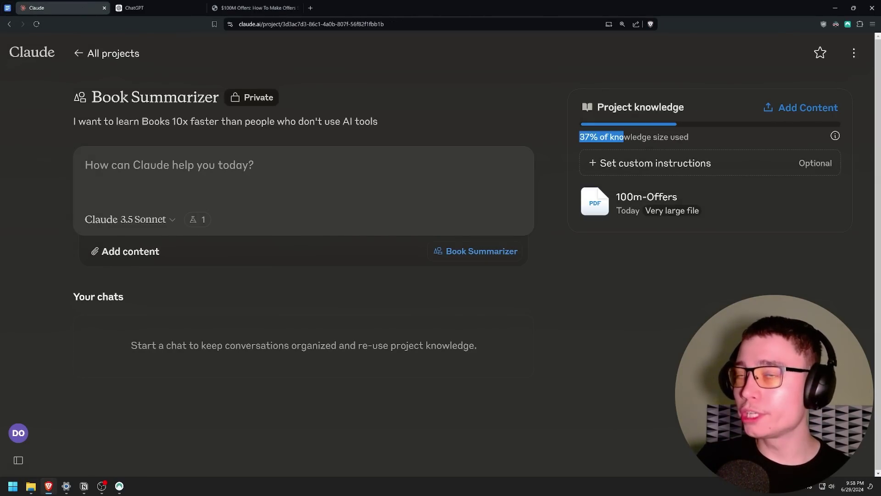
Step: Ask 'I have an AI community — which lessons from this book could be relevant to my business'
click(85, 165)
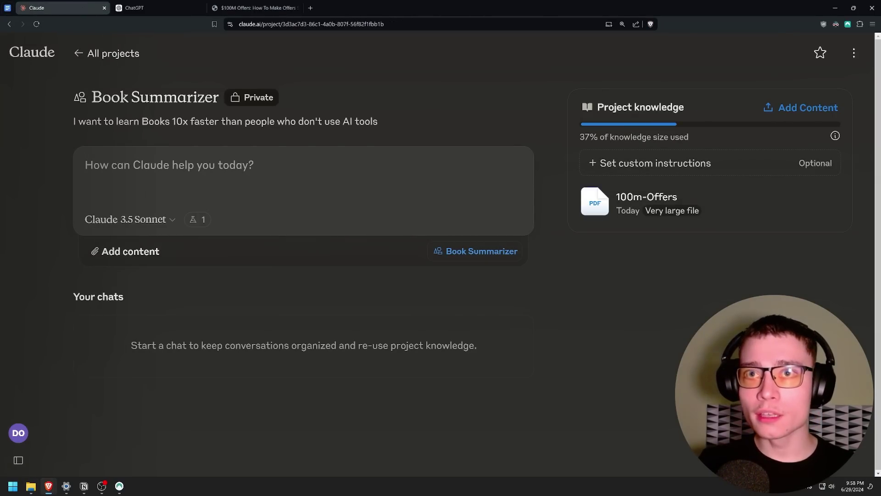
text(list a)
key(BackSpace)
key(BackSpace)
key(BackSpace)
key(BackSpace)
key(BackSpace)
key(BackSpace)
text(i have a)
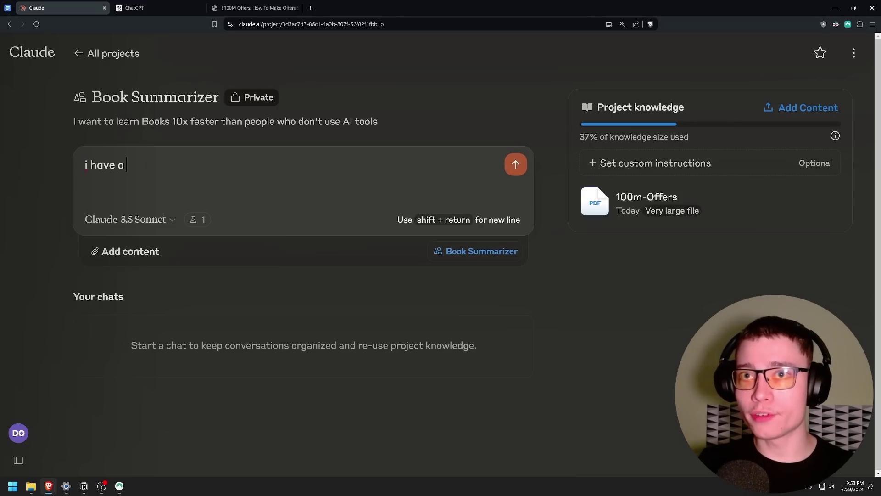
key(BackSpace)
text(n AI community)
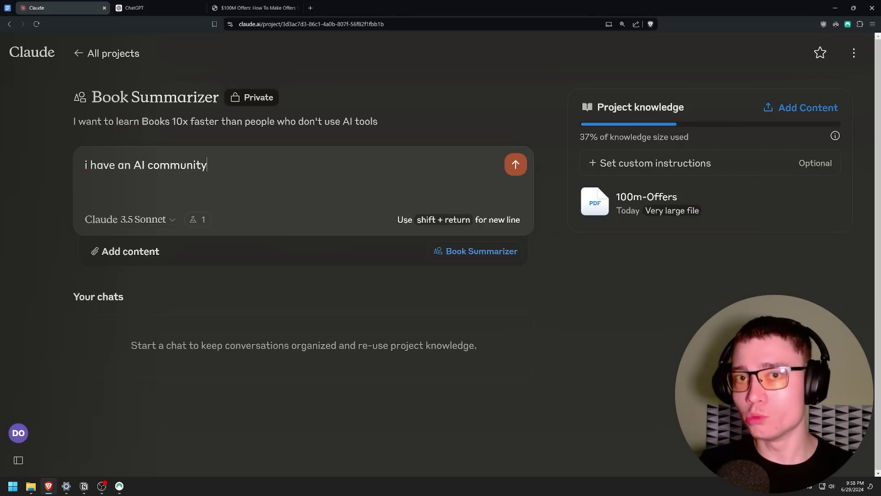
key(shift+Return)
key(shift+Return)
text(which lessons from this B)
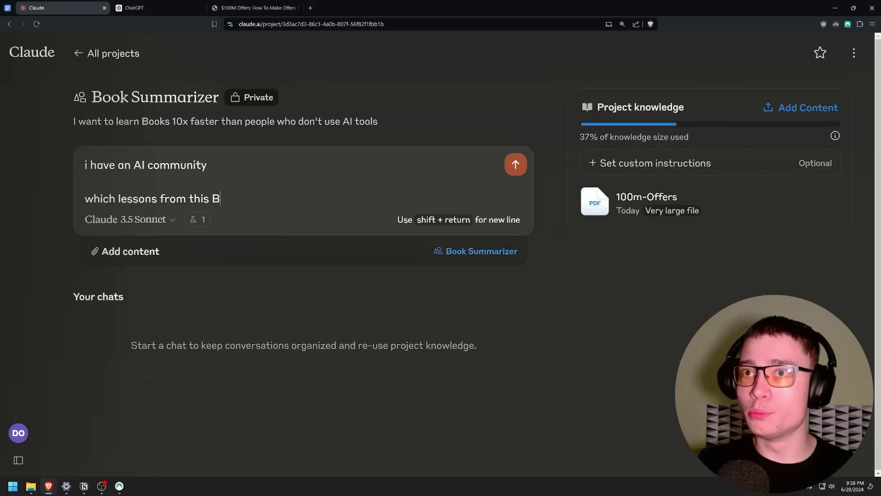
text(o)
key(BackSpace)
key(BackSpace)
text(book could b)
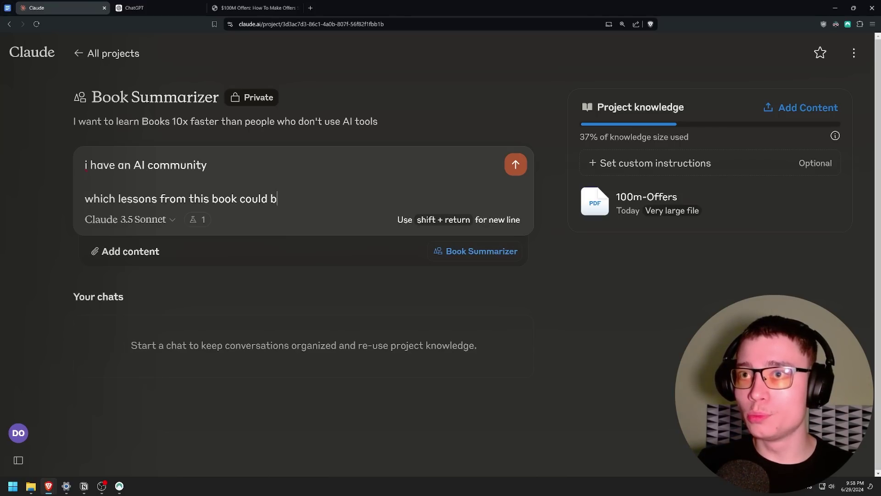
text(e relevent to my )
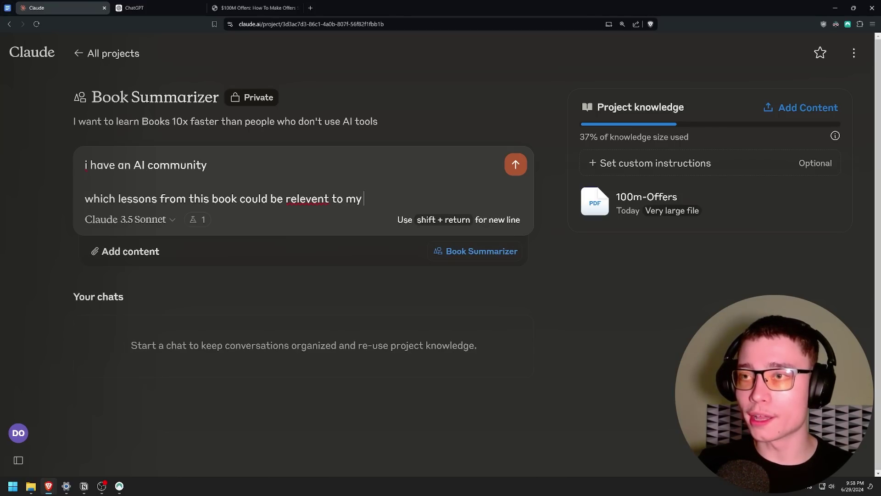
text(busines)
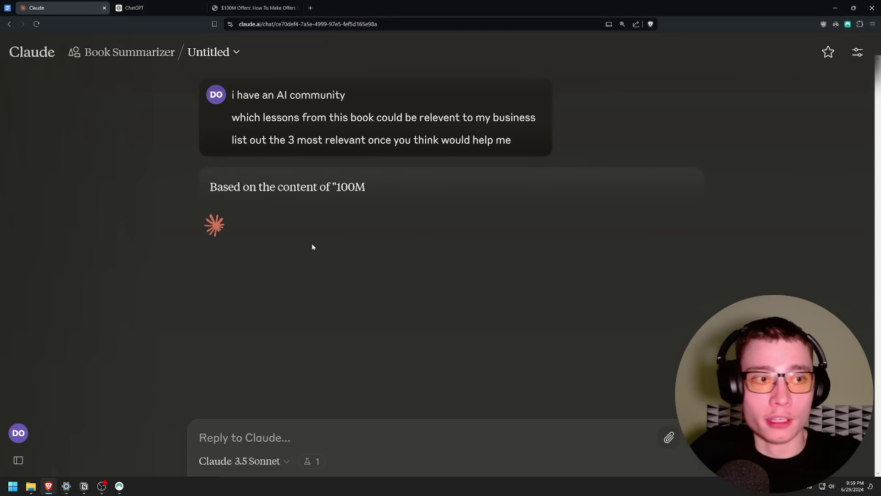
Step: Glance at the $100M Offers book, then read Claude's answer and its opening sentence
click(225, 5)
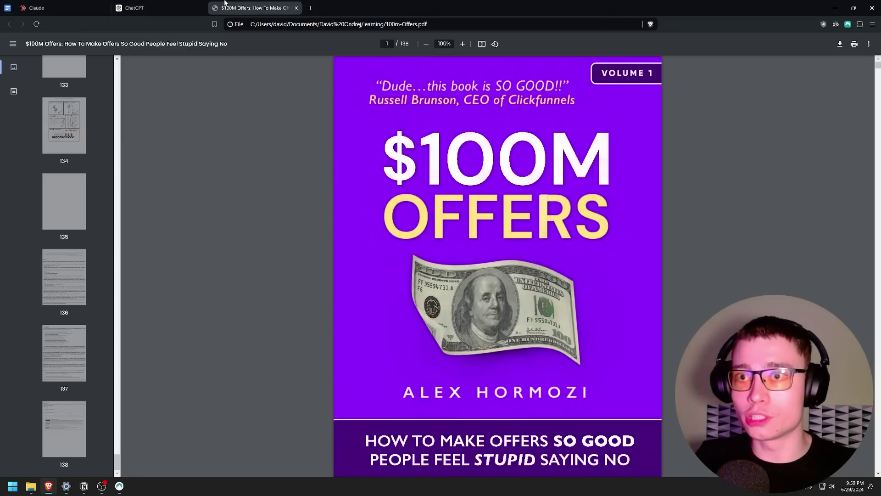
click(46, 8)
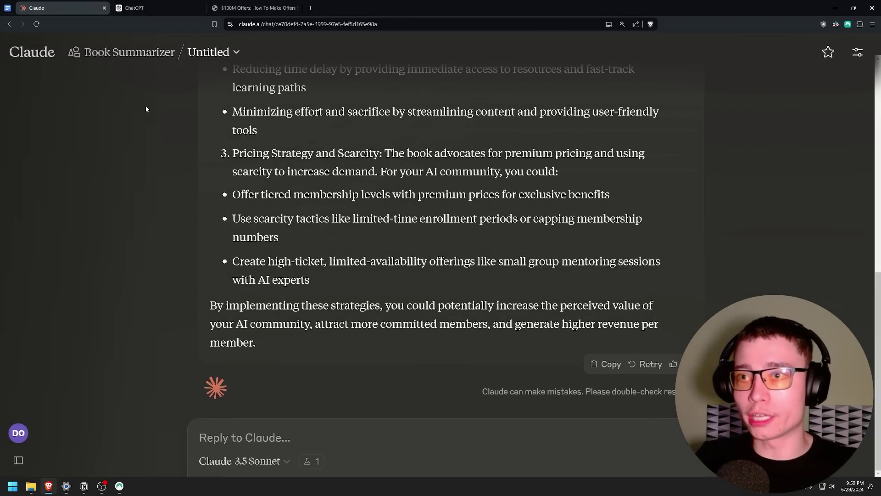
scroll(159, 189, up, 7)
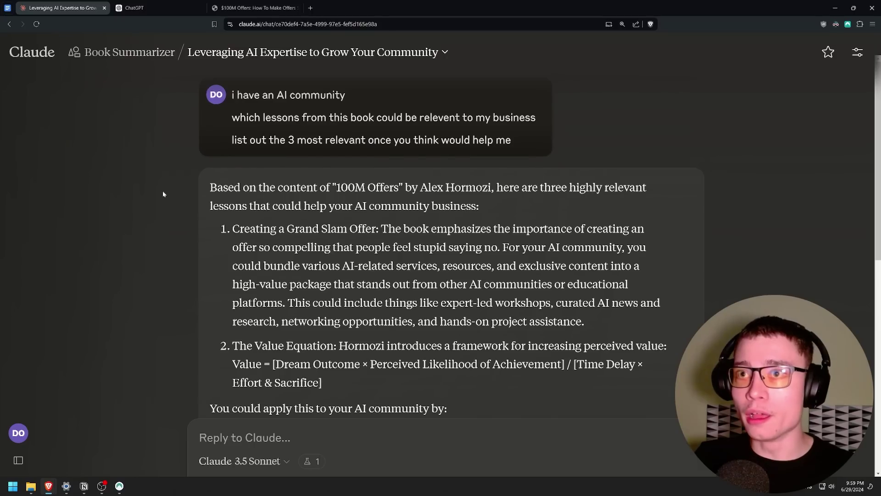
drag(336, 187, 466, 188)
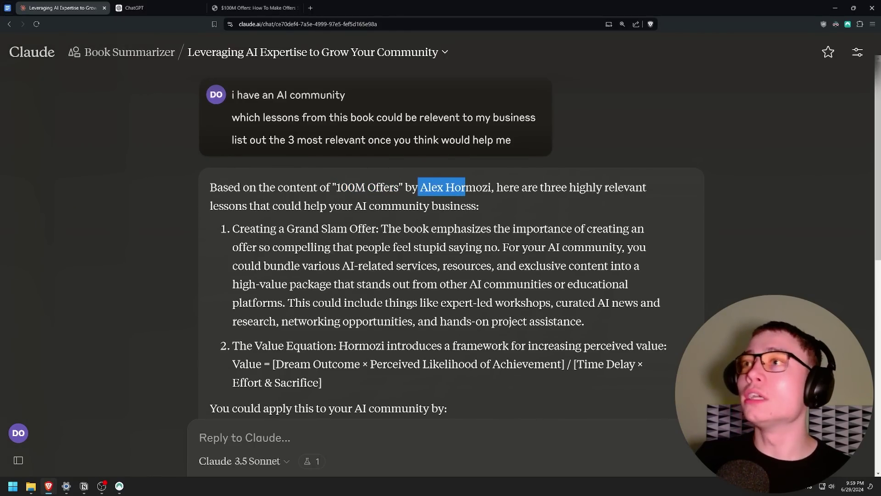
drag(212, 205, 295, 206)
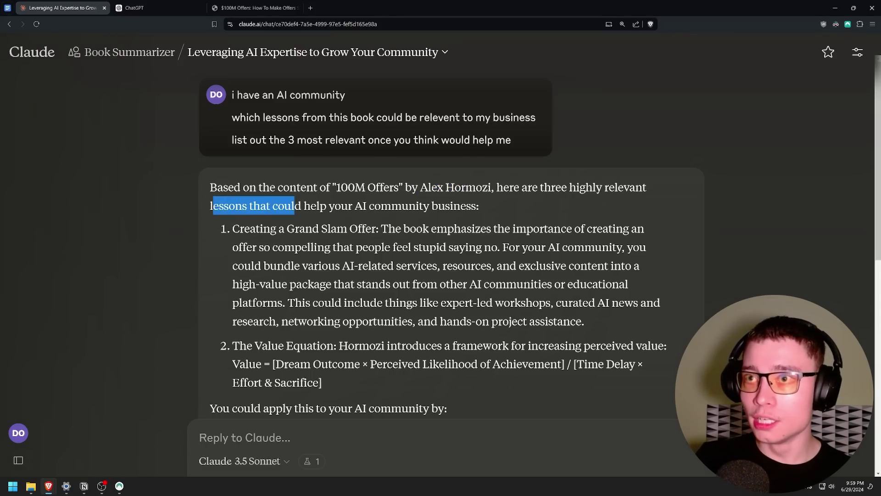
Step: Read through the first lesson in Claude's answer, then switch to ChatGPT's custom GPT editor
click(338, 205)
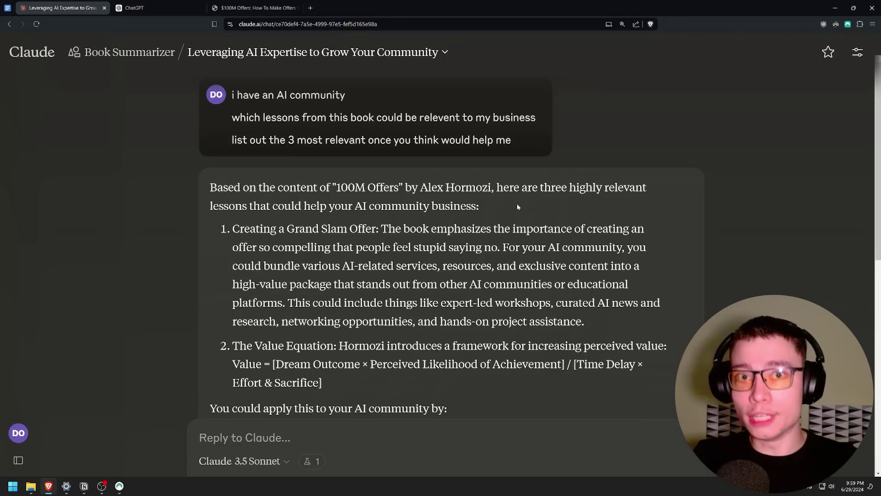
scroll(515, 208, down, 7)
scroll(514, 208, up, 7)
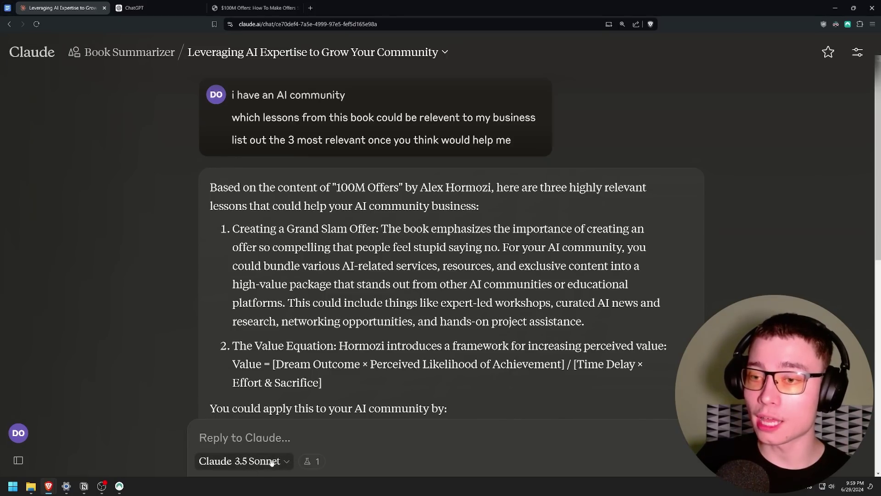
drag(232, 228, 438, 266)
triple_click(438, 266)
click(438, 265)
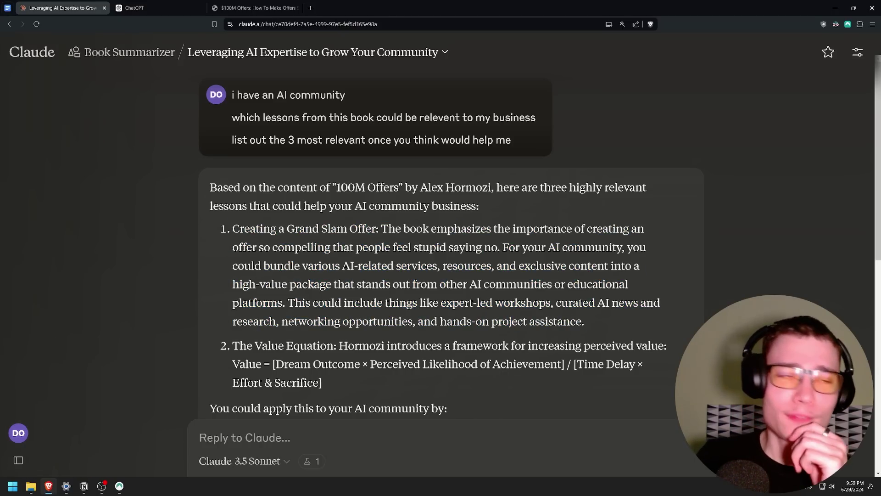
click(149, 10)
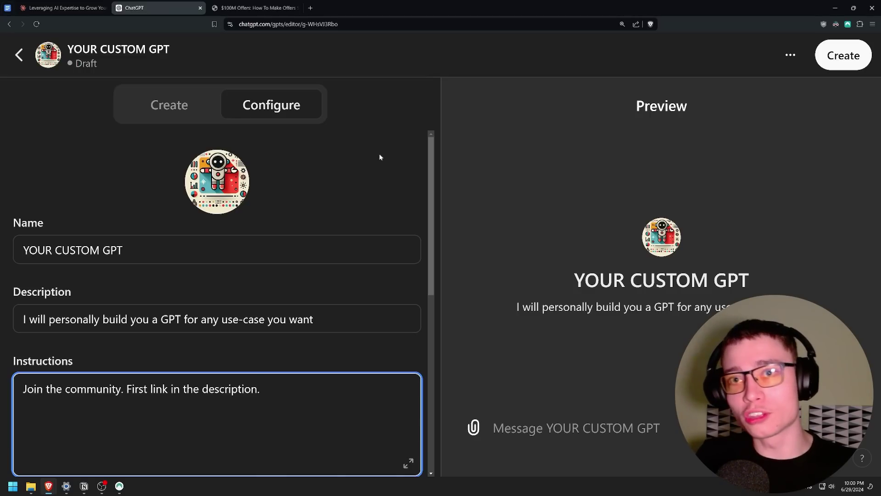
key(ctrl+shift+Tab)
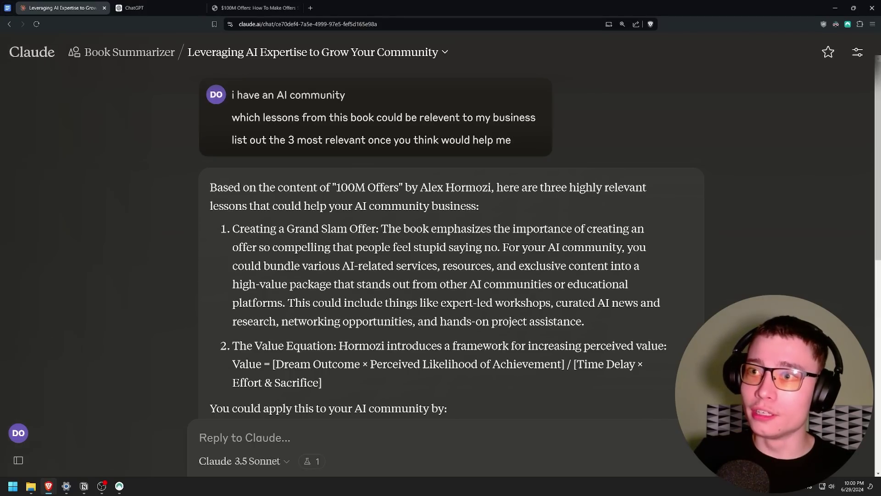
drag(503, 247, 417, 285)
click(182, 5)
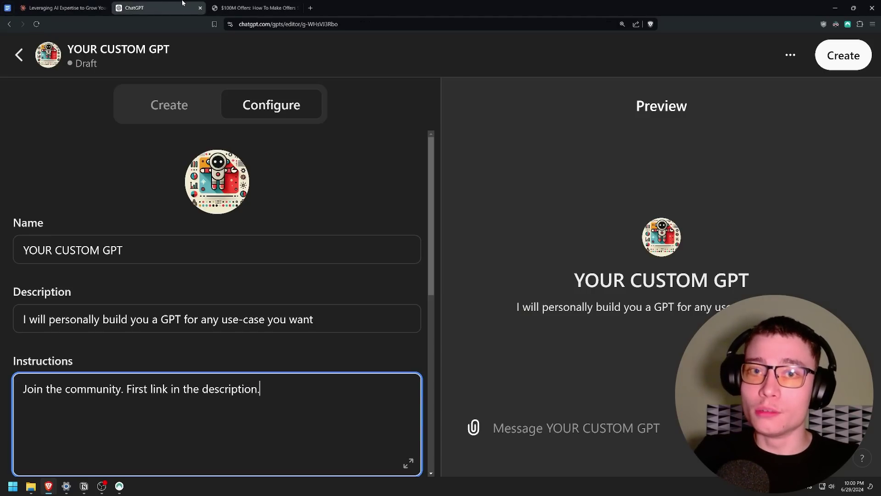